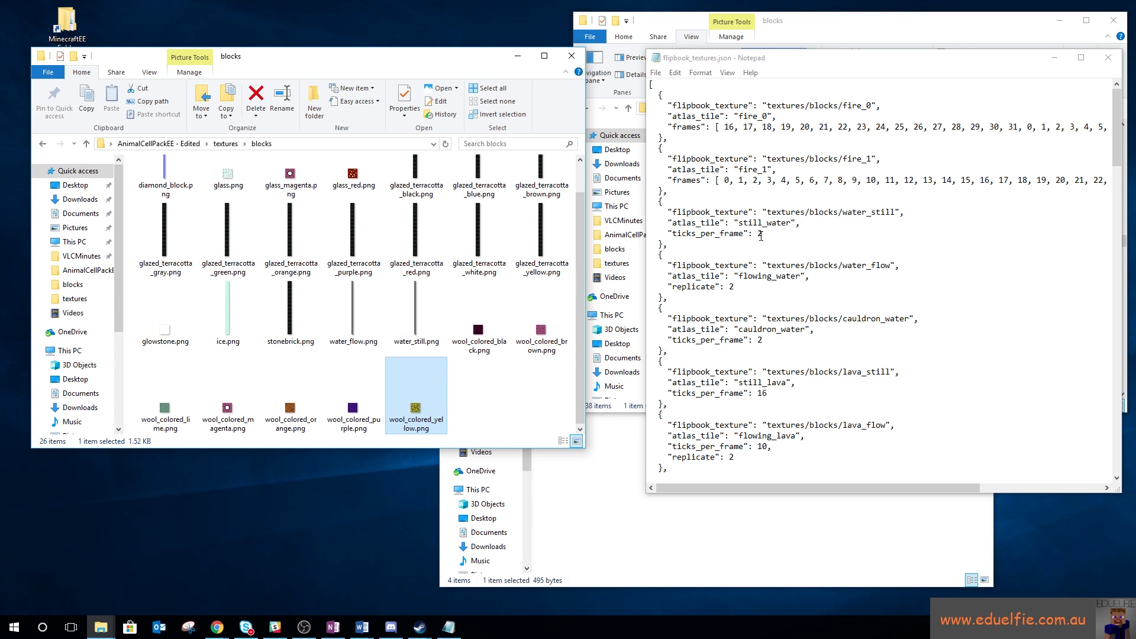
- Read through the animation entries, from fire_1's frames list to prismarine's ticks_per_frame of 300
{"action": "left_click_drag", "start_coordinate": [674, 180], "coordinate": [1099, 180]}
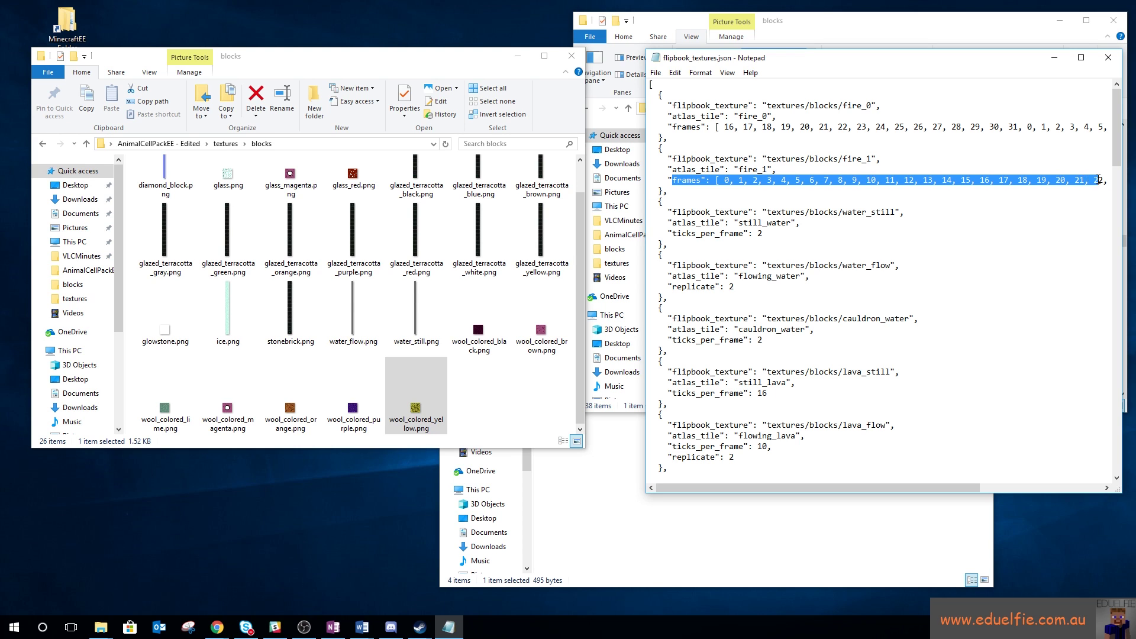
{"action": "left_click", "coordinate": [723, 181]}
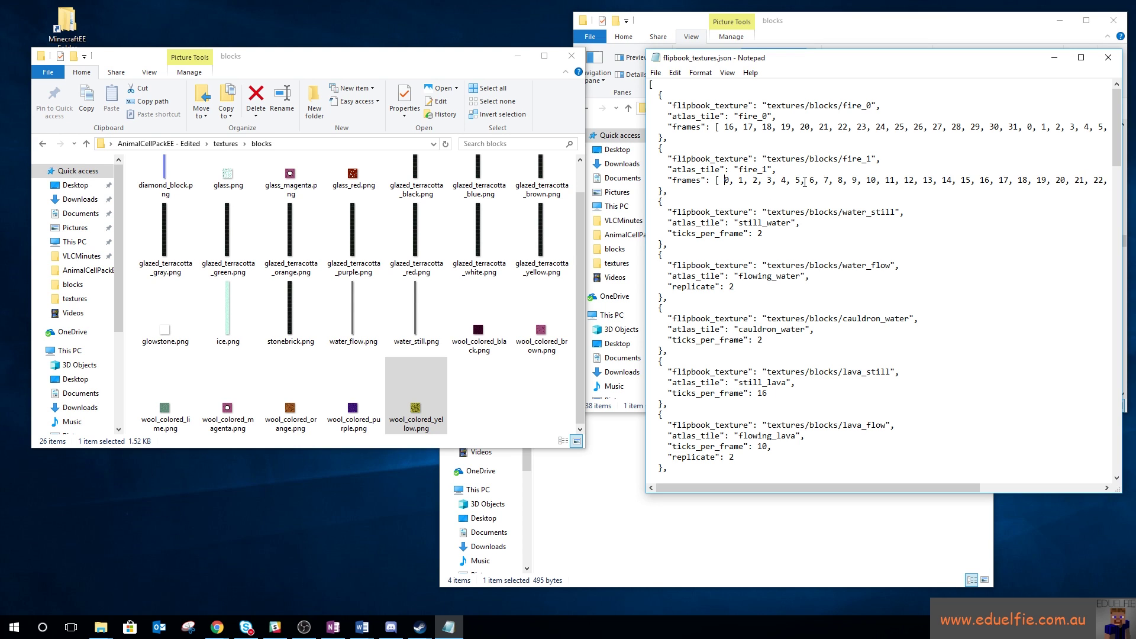
{"action": "scroll", "coordinate": [1069, 177], "scroll_direction": "down", "scroll_amount": 1}
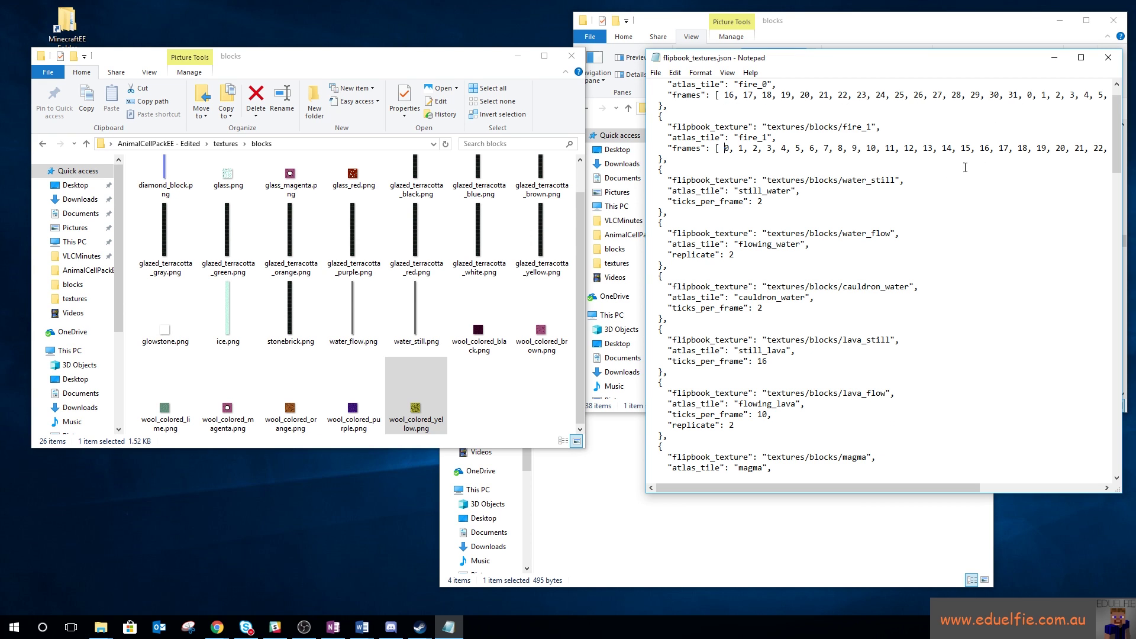
{"action": "scroll", "coordinate": [965, 167], "scroll_direction": "down", "scroll_amount": 6}
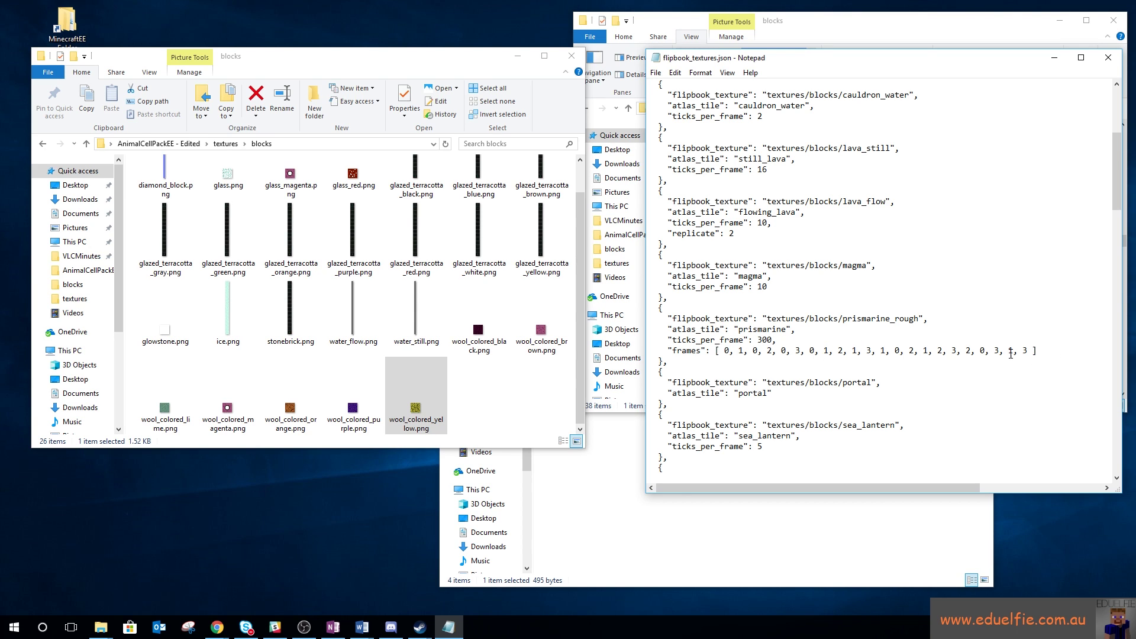
{"action": "left_click_drag", "start_coordinate": [778, 342], "coordinate": [754, 340]}
{"action": "scroll", "coordinate": [808, 325], "scroll_direction": "down", "scroll_amount": 11}
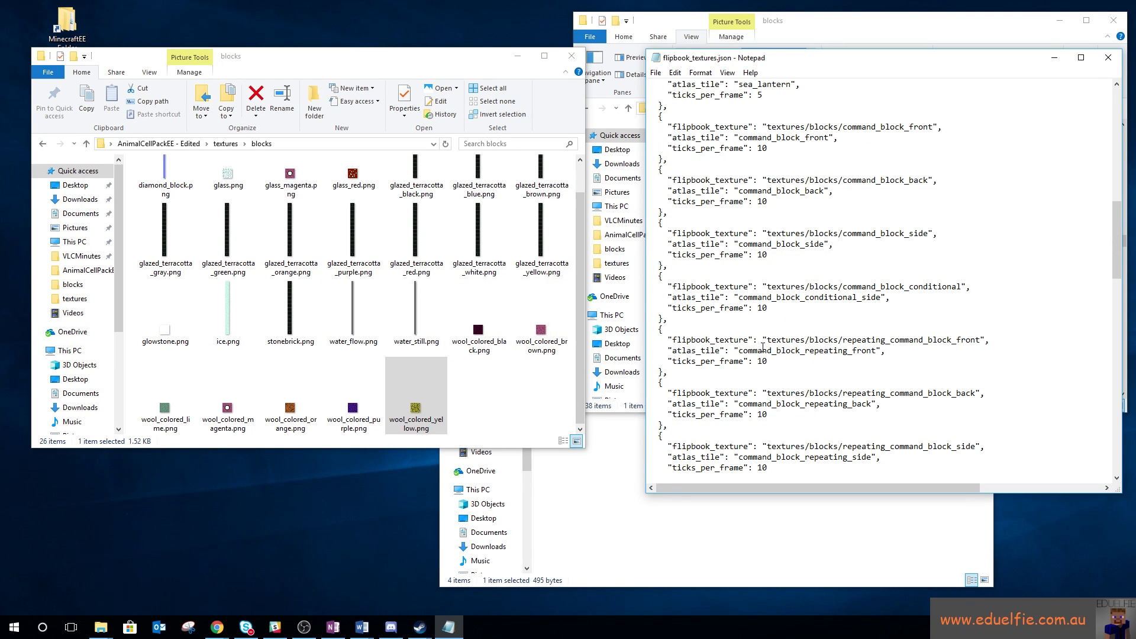
- Close flipbook_textures.json and go up to the pack's textures folder
{"action": "left_click", "coordinate": [458, 404]}
{"action": "scroll", "coordinate": [1014, 108], "scroll_direction": "up", "scroll_amount": 3}
{"action": "left_click", "coordinate": [1107, 58]}
{"action": "left_click", "coordinate": [226, 144]}
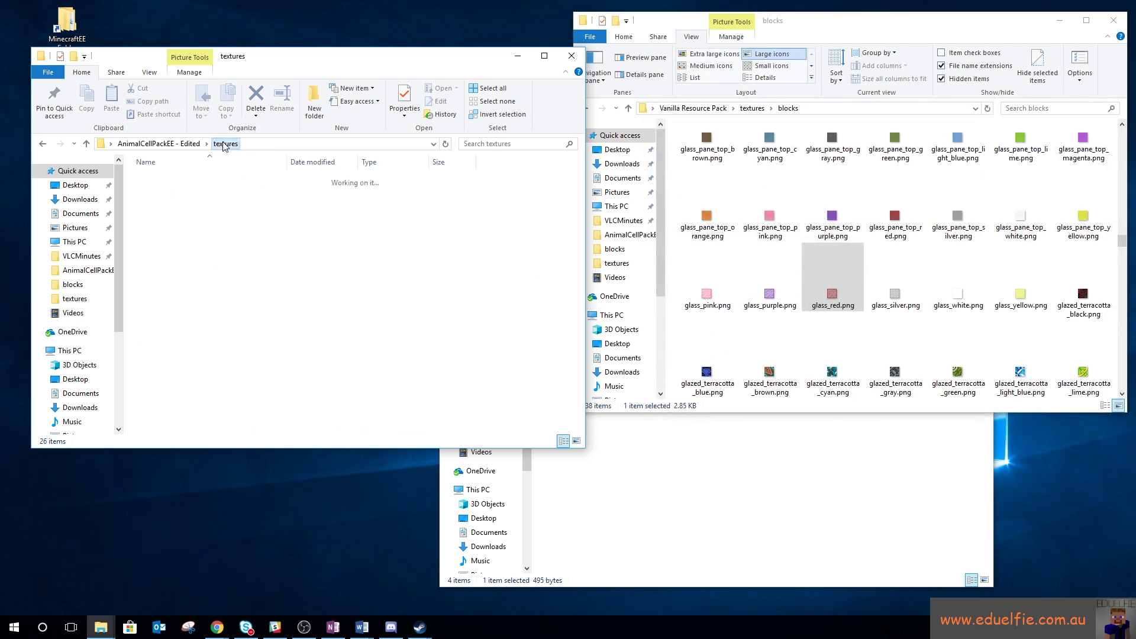
- Open the pack's flipbook_textures.json and delete the command block entries
{"action": "double_click", "coordinate": [182, 193]}
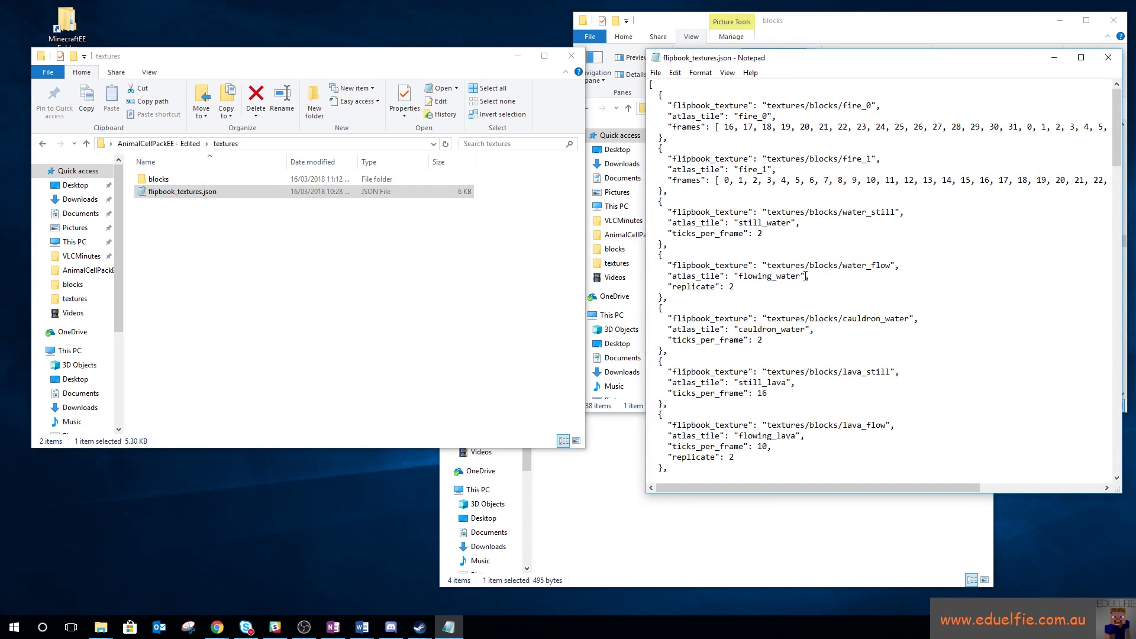
{"action": "scroll", "coordinate": [784, 413], "scroll_direction": "down", "scroll_amount": 20}
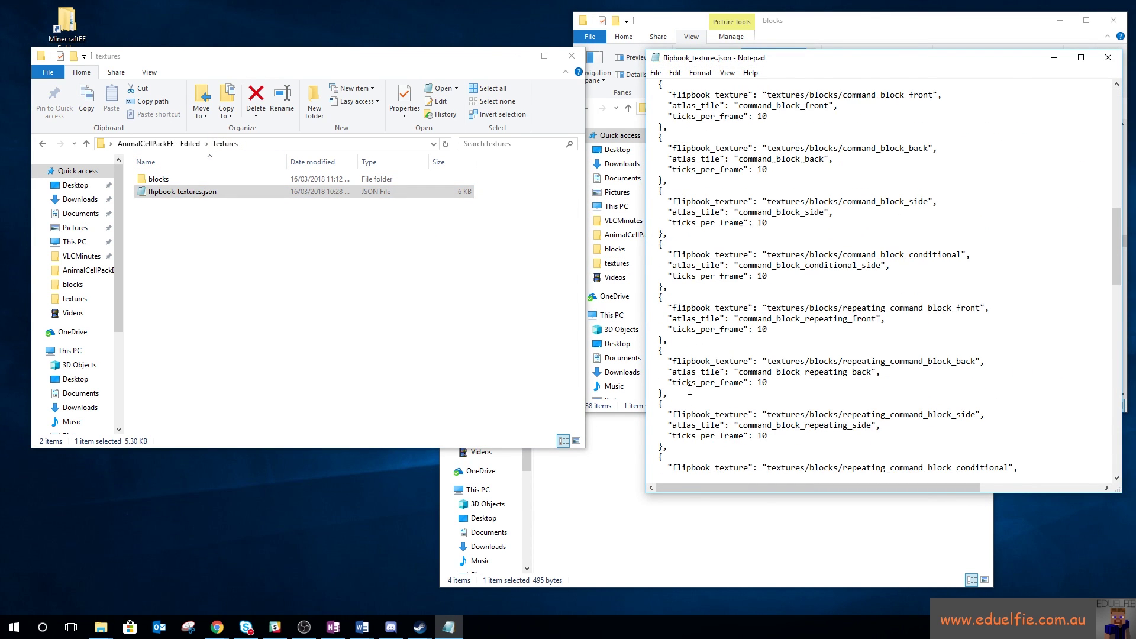
{"action": "scroll", "coordinate": [807, 389], "scroll_direction": "down", "scroll_amount": 6}
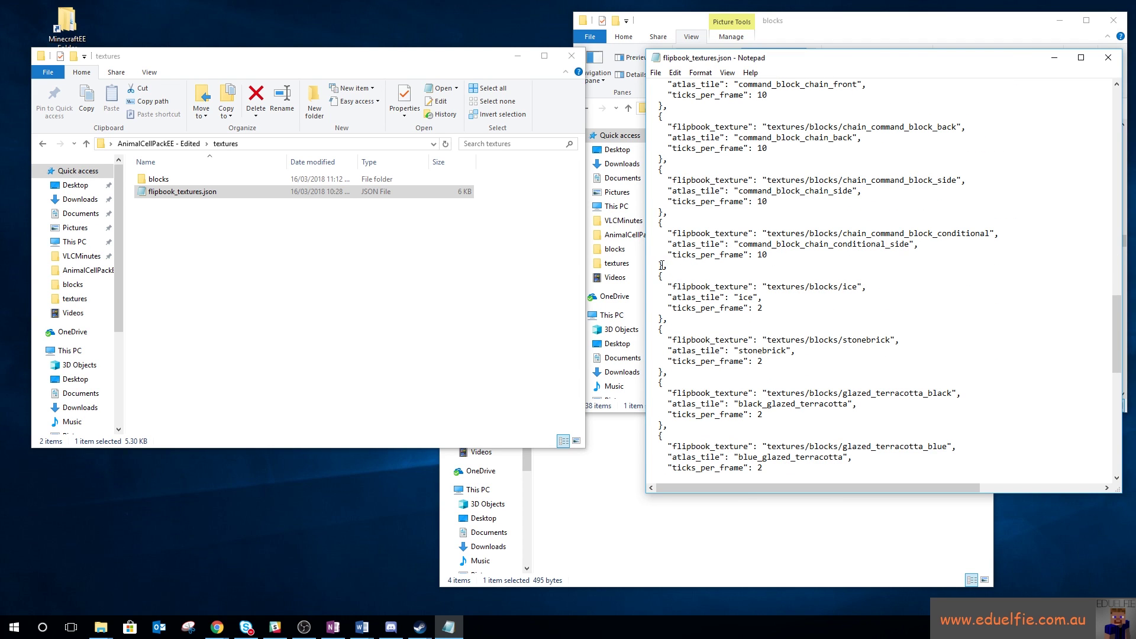
{"action": "left_click_drag", "start_coordinate": [669, 267], "coordinate": [636, 3]}
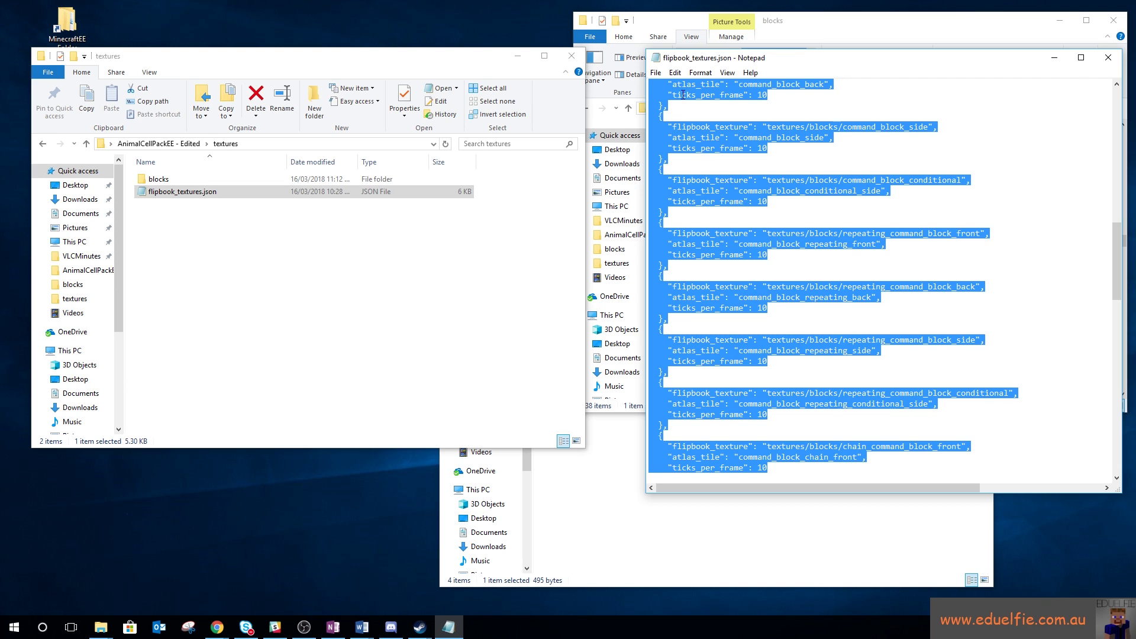
{"action": "key", "text": "Delete"}
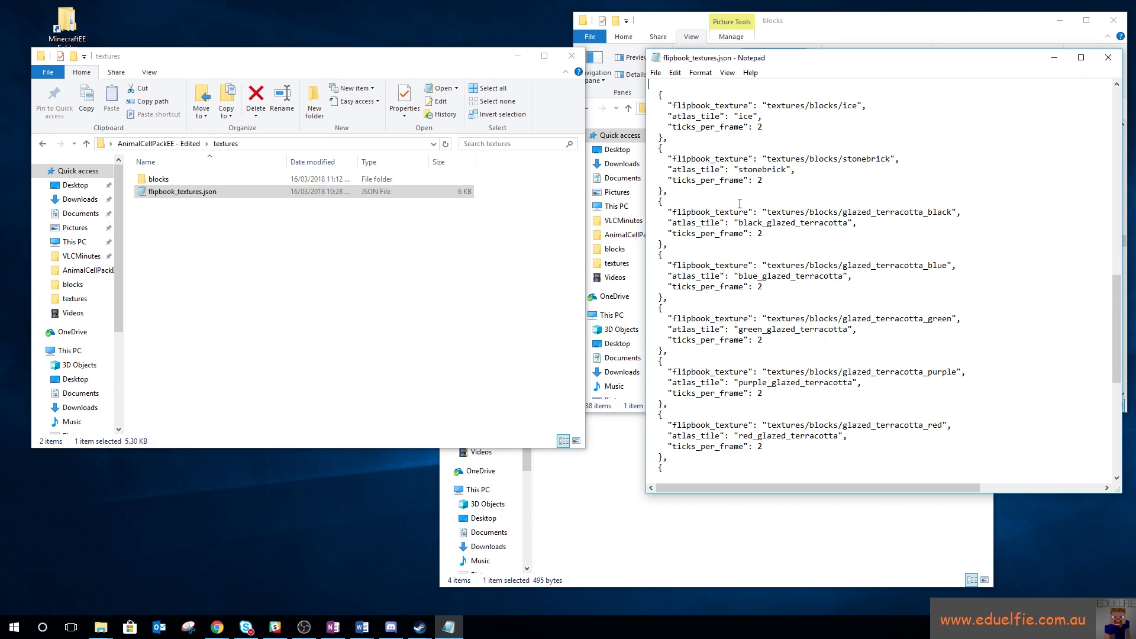
- Delete the fire, water and lava entries above the ice entry, then save the file
{"action": "scroll", "coordinate": [811, 155], "scroll_direction": "up", "scroll_amount": 6}
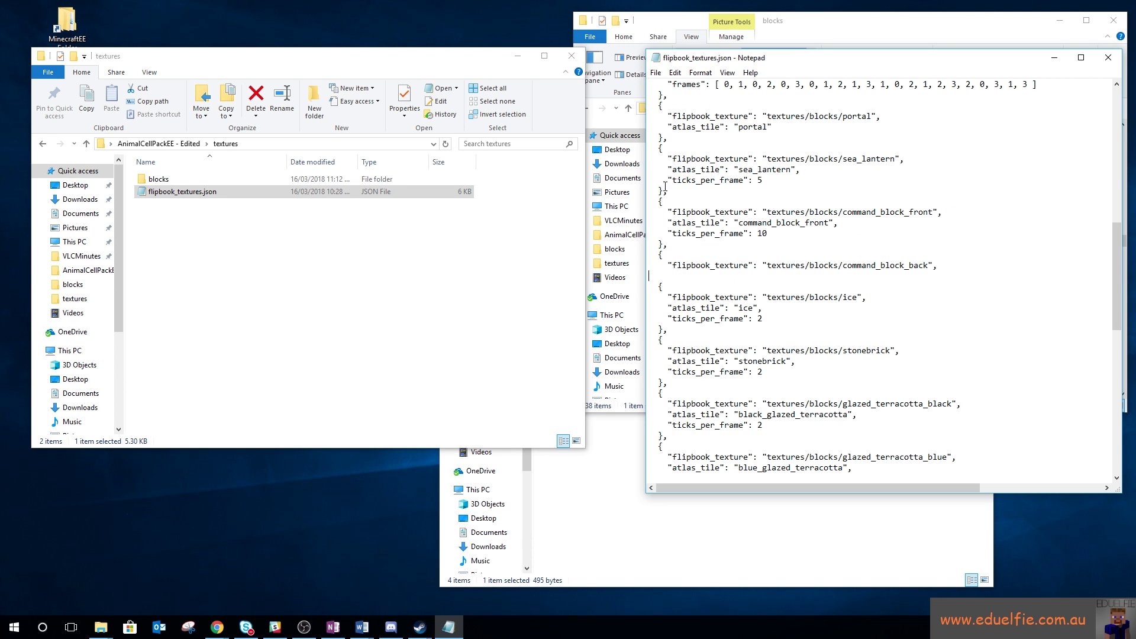
{"action": "left_click_drag", "start_coordinate": [660, 276], "coordinate": [634, 42]}
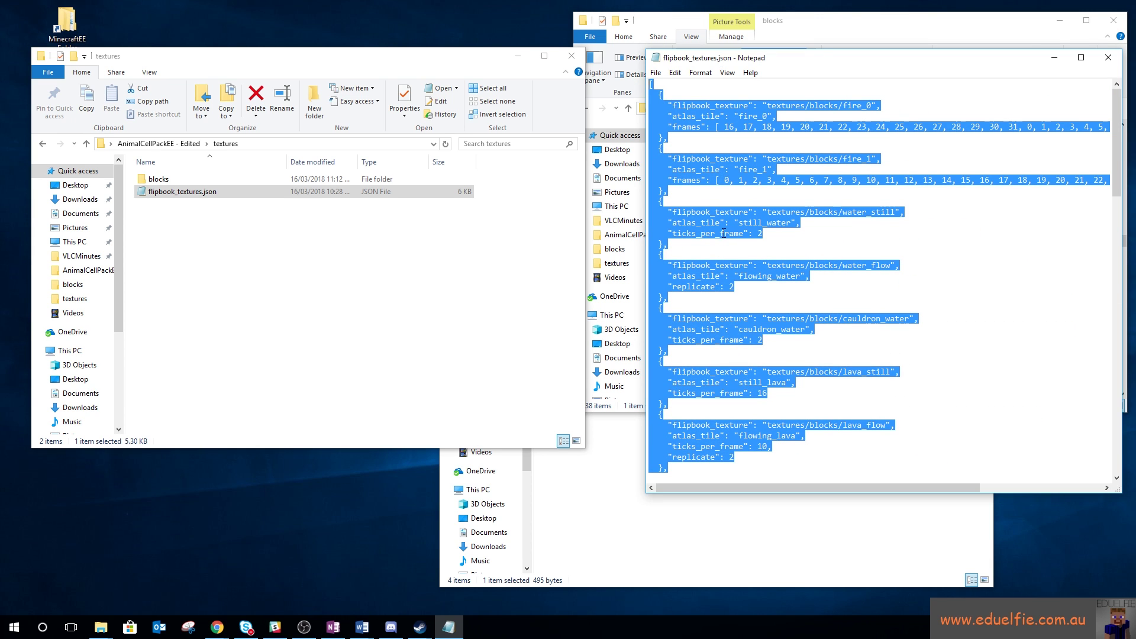
{"action": "key", "text": "Delete"}
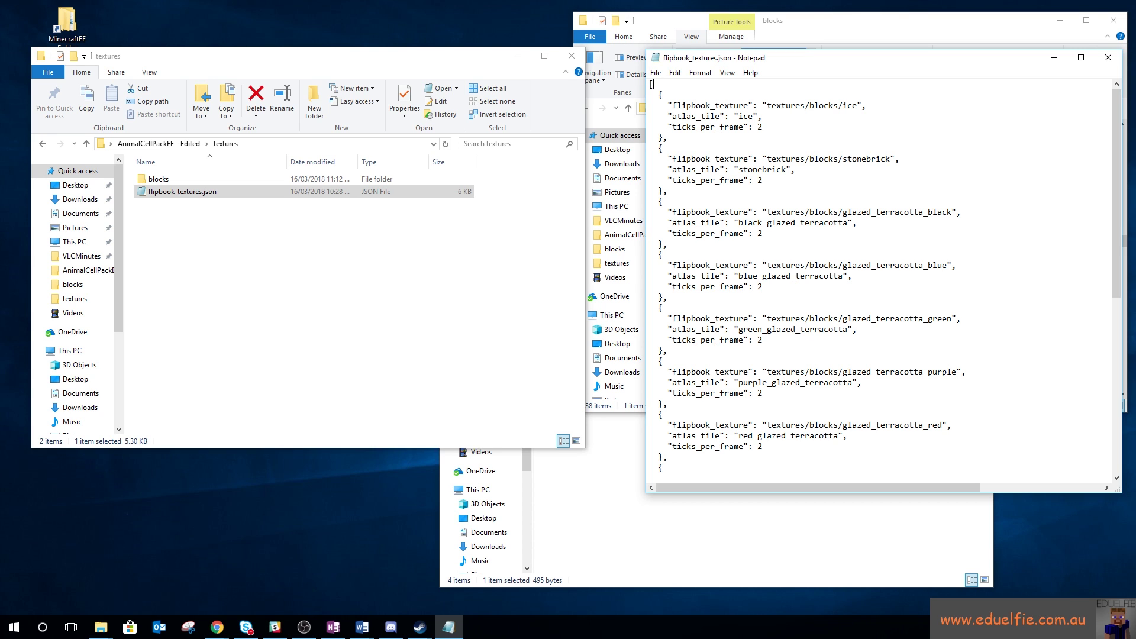
{"action": "scroll", "coordinate": [749, 213], "scroll_direction": "down", "scroll_amount": 10}
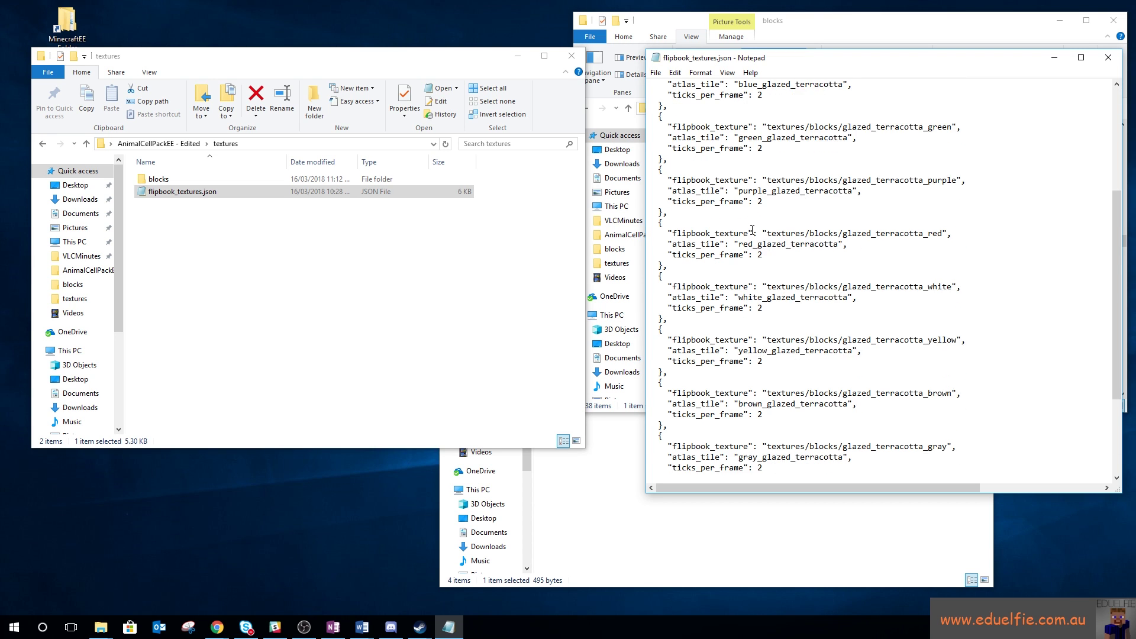
{"action": "key", "text": "ctrl+s"}
- Close the edited JSON and navigate up to the AnimalCellPackEE - Edited folder
{"action": "left_click", "coordinate": [1108, 57]}
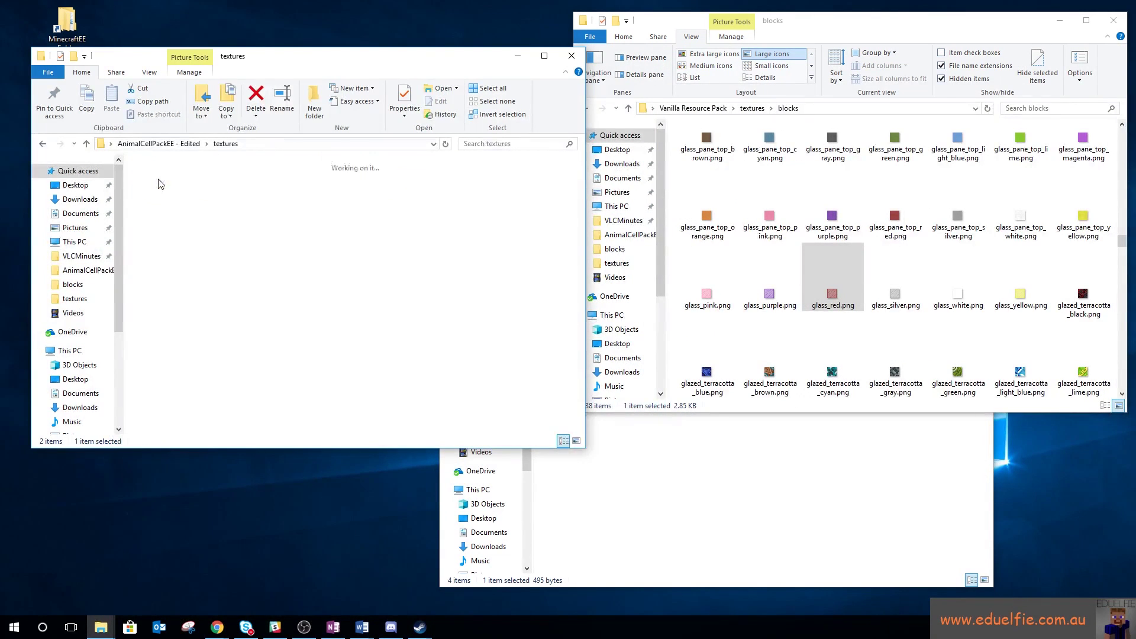
{"action": "double_click", "coordinate": [159, 184]}
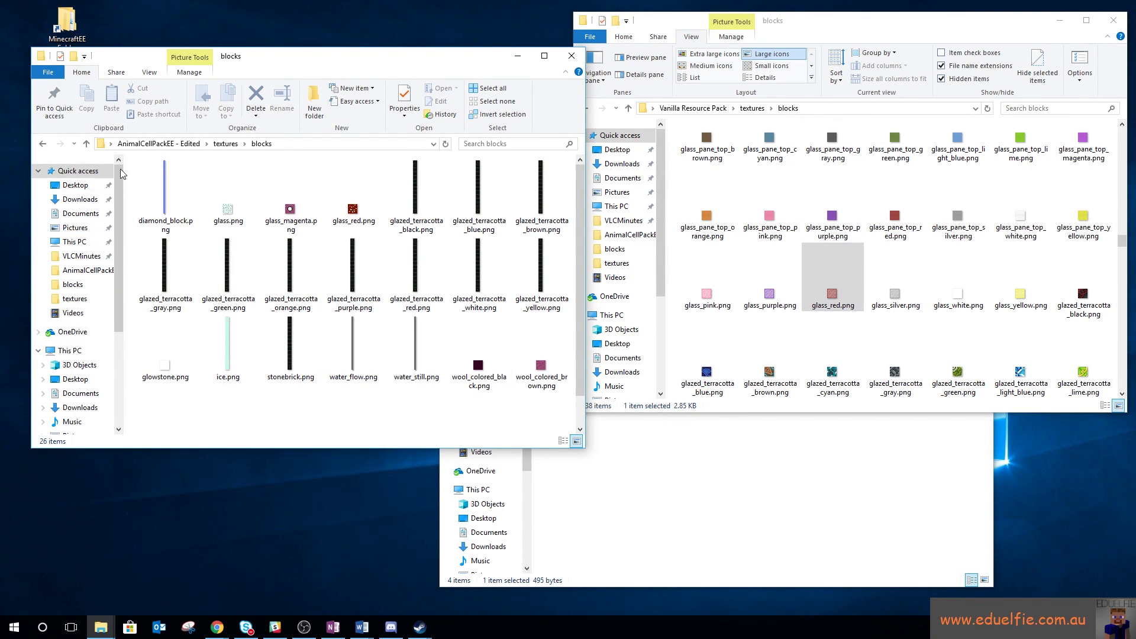
{"action": "mouse_move", "coordinate": [219, 189]}
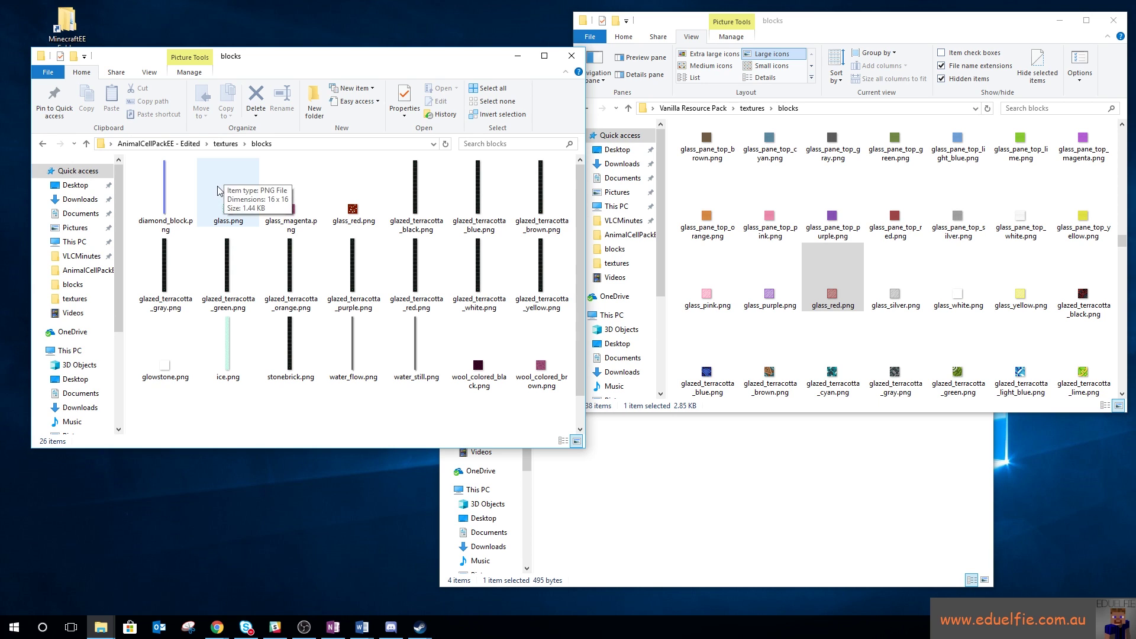
{"action": "left_click", "coordinate": [218, 147]}
{"action": "left_click", "coordinate": [193, 145]}
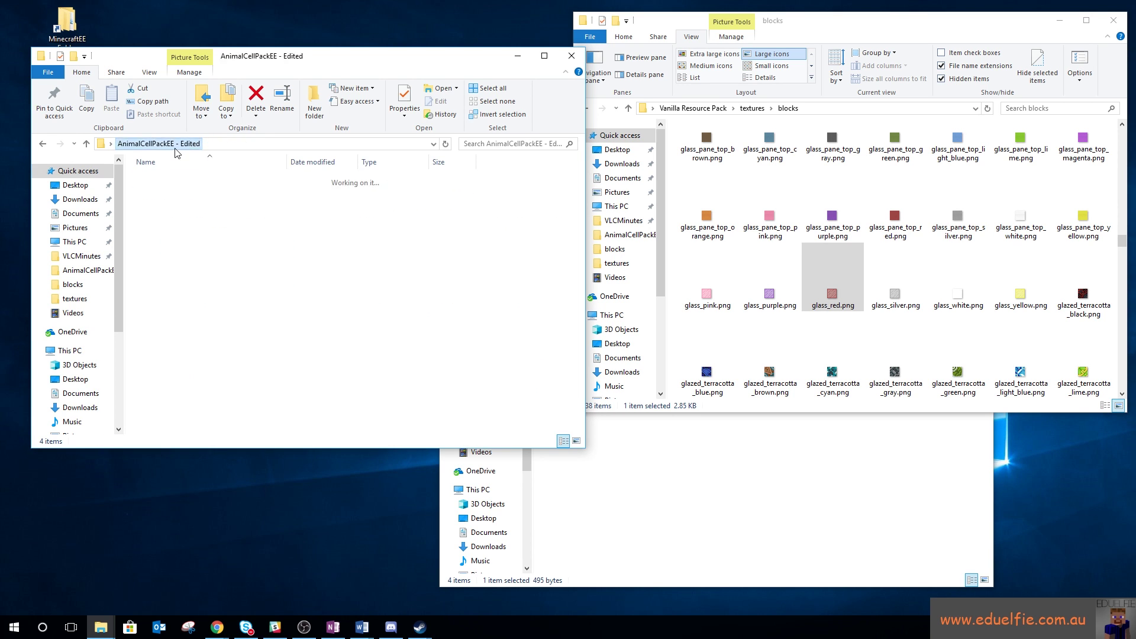
{"action": "left_click_drag", "start_coordinate": [237, 60], "coordinate": [574, 61]}
- Compress all four pack items into a zipped folder
{"action": "left_click_drag", "start_coordinate": [539, 281], "coordinate": [488, 167]}
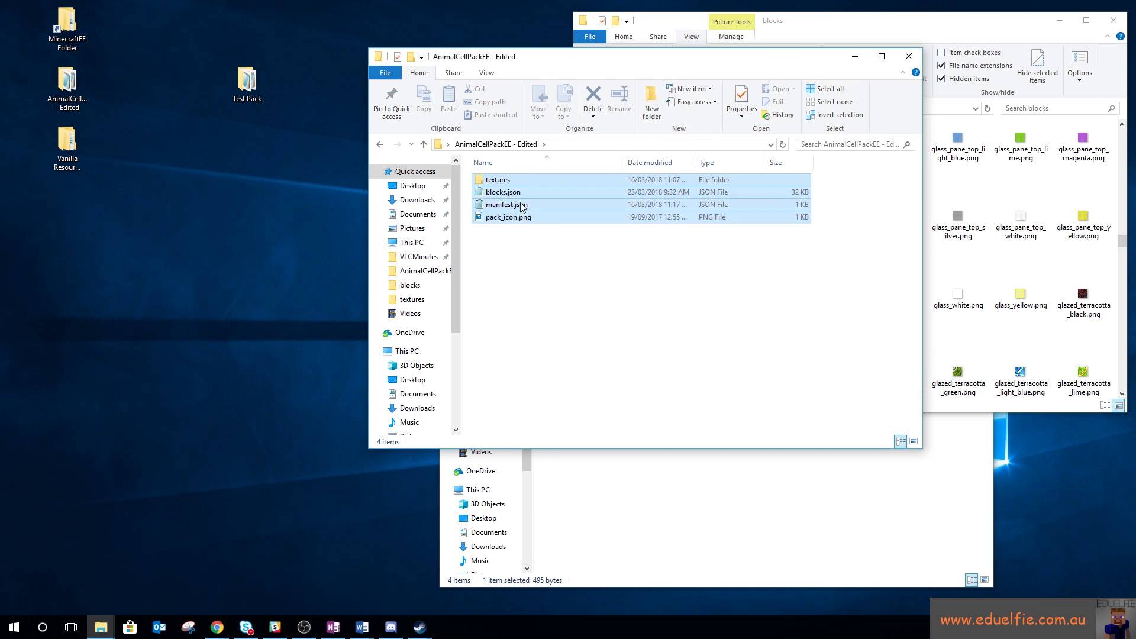
{"action": "right_click", "coordinate": [510, 217]}
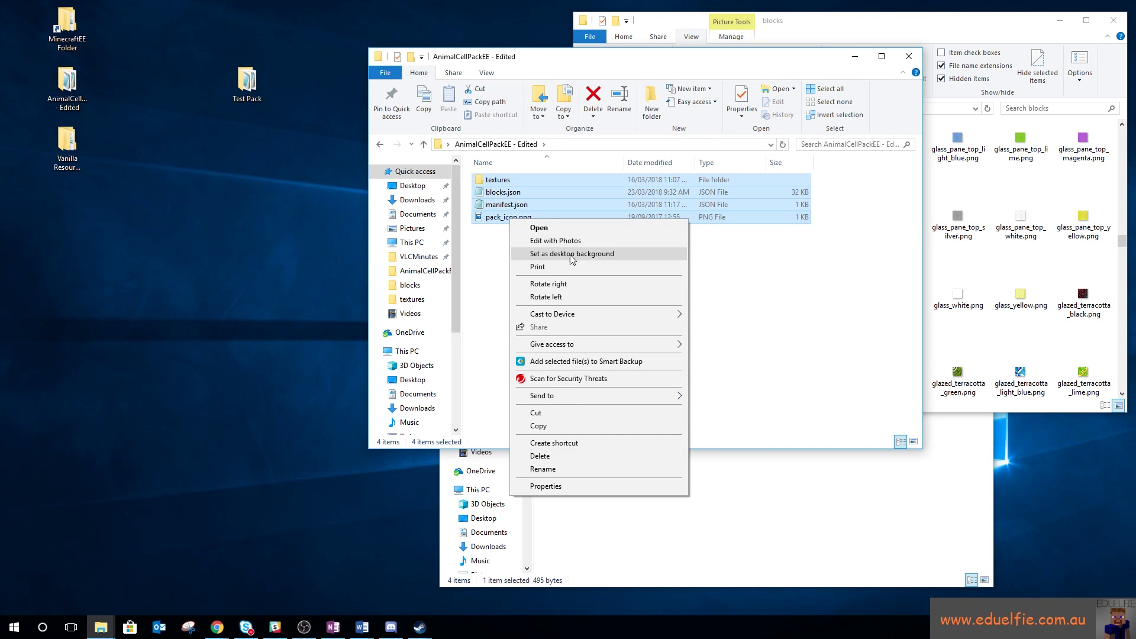
{"action": "mouse_move", "coordinate": [632, 400]}
{"action": "left_click", "coordinate": [762, 414]}
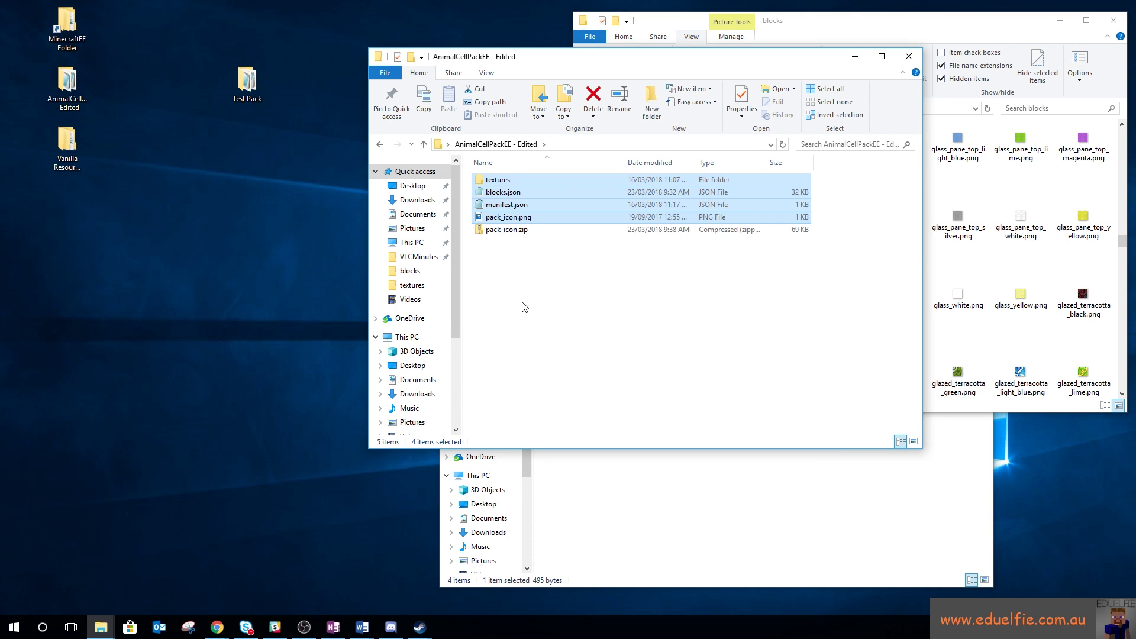
- Rename the zip to Animal_Cell.MCPack and accept the extension change
{"action": "type", "text": "Animal_Call"}
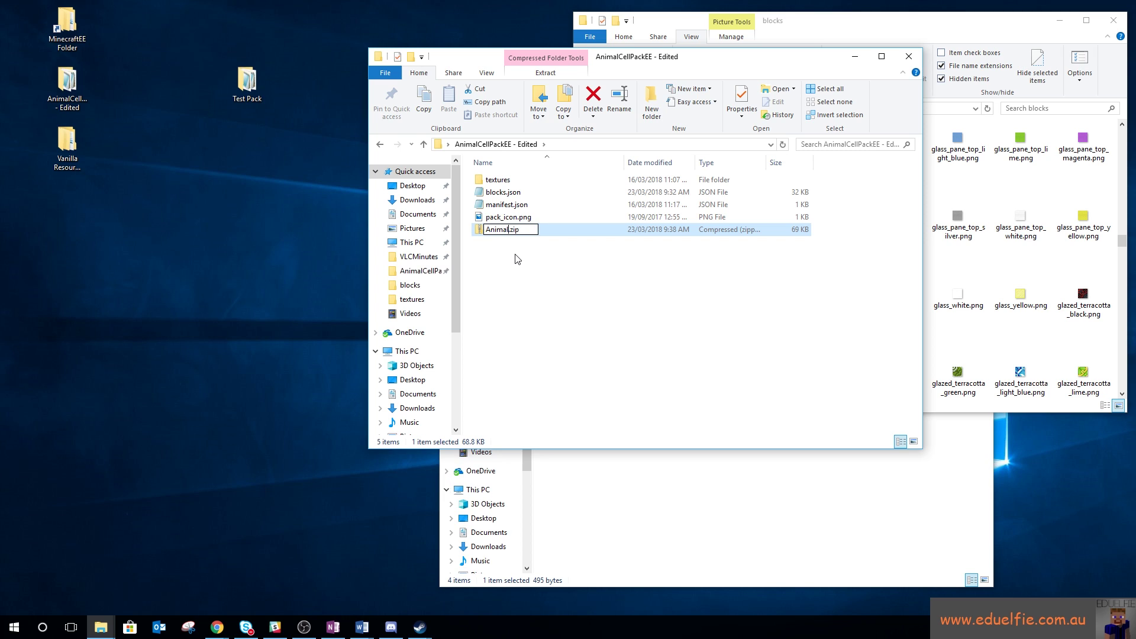
{"action": "key", "text": "BackSpace"}
{"action": "key", "text": "BackSpace"}
{"action": "key", "text": "BackSpace"}
{"action": "type", "text": "ell"}
{"action": "key", "text": "Delete"}
{"action": "type", "text": "MCPack"}
{"action": "key", "text": "Return"}
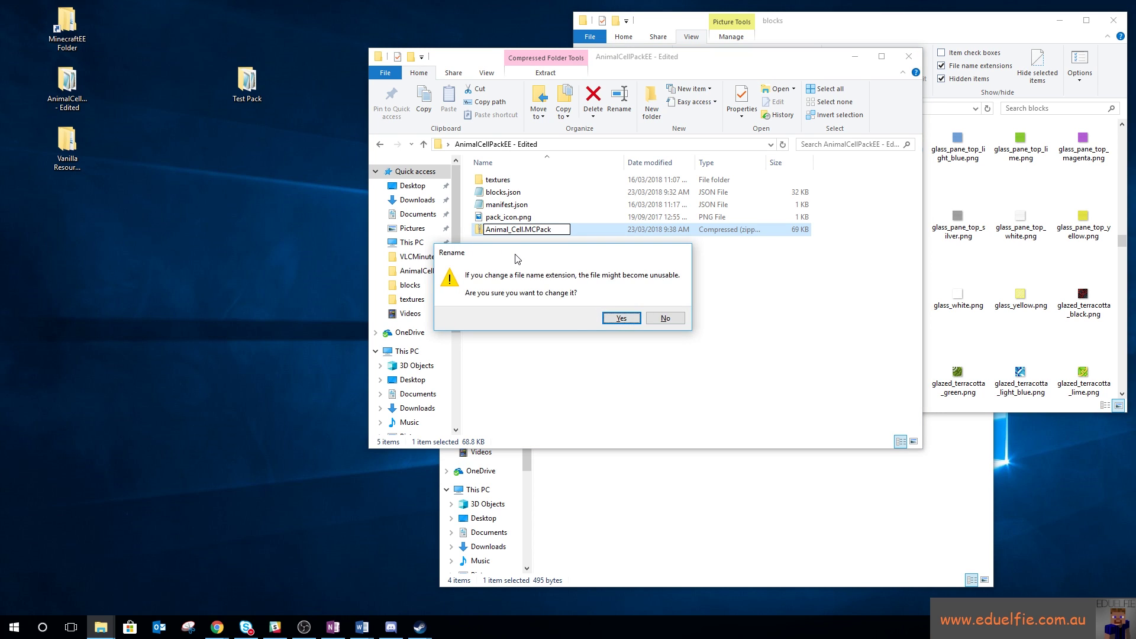
{"action": "left_click", "coordinate": [620, 318]}
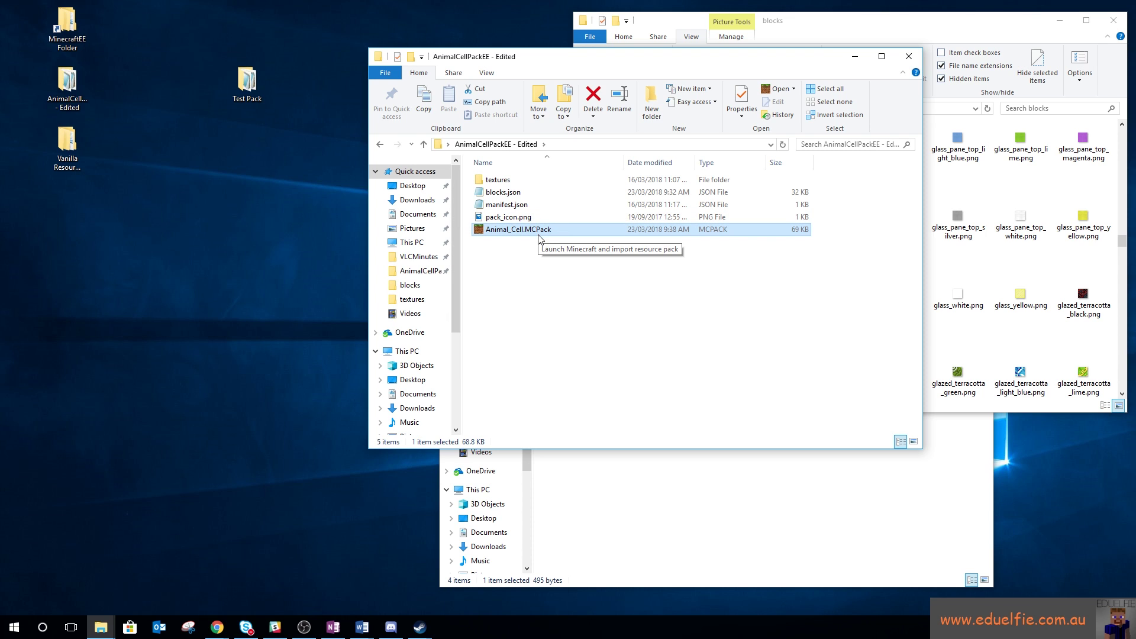
- Navigate to com.mojang's resource_packs folder via the address bar
{"action": "double_click", "coordinate": [67, 26]}
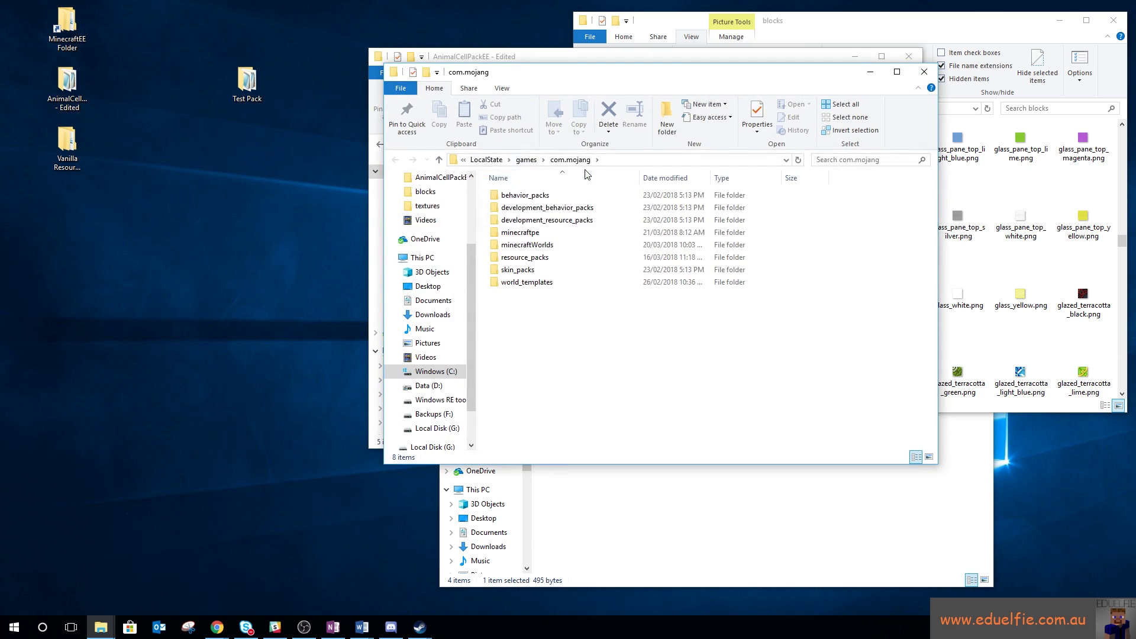
{"action": "left_click", "coordinate": [464, 160]}
{"action": "left_click", "coordinate": [466, 162]}
{"action": "left_click", "coordinate": [464, 160]}
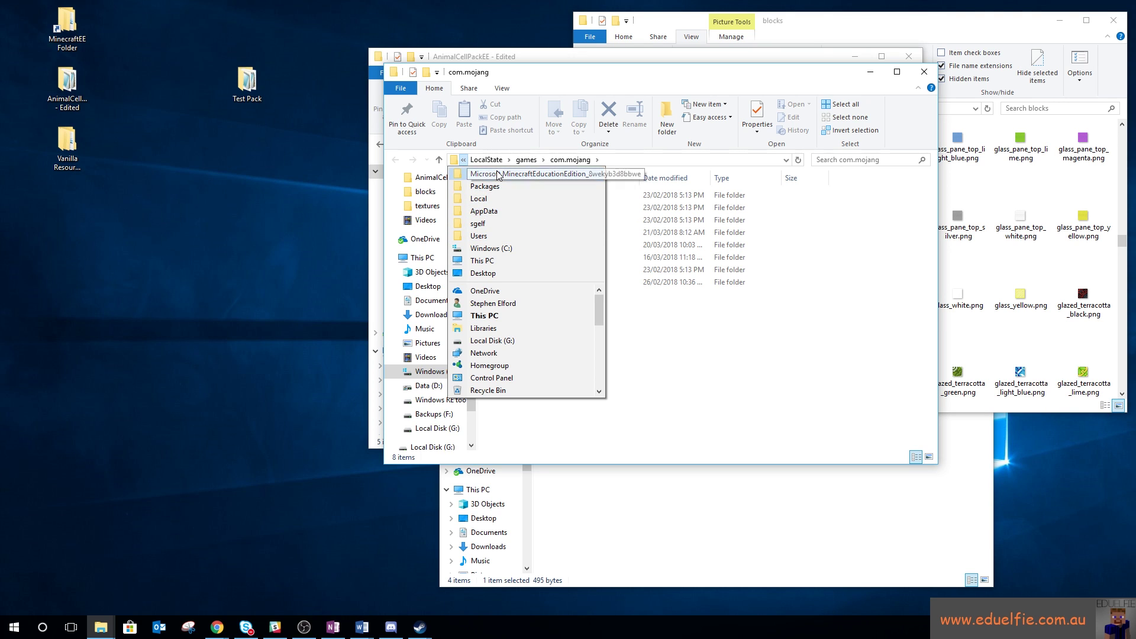
{"action": "mouse_move", "coordinate": [489, 165]}
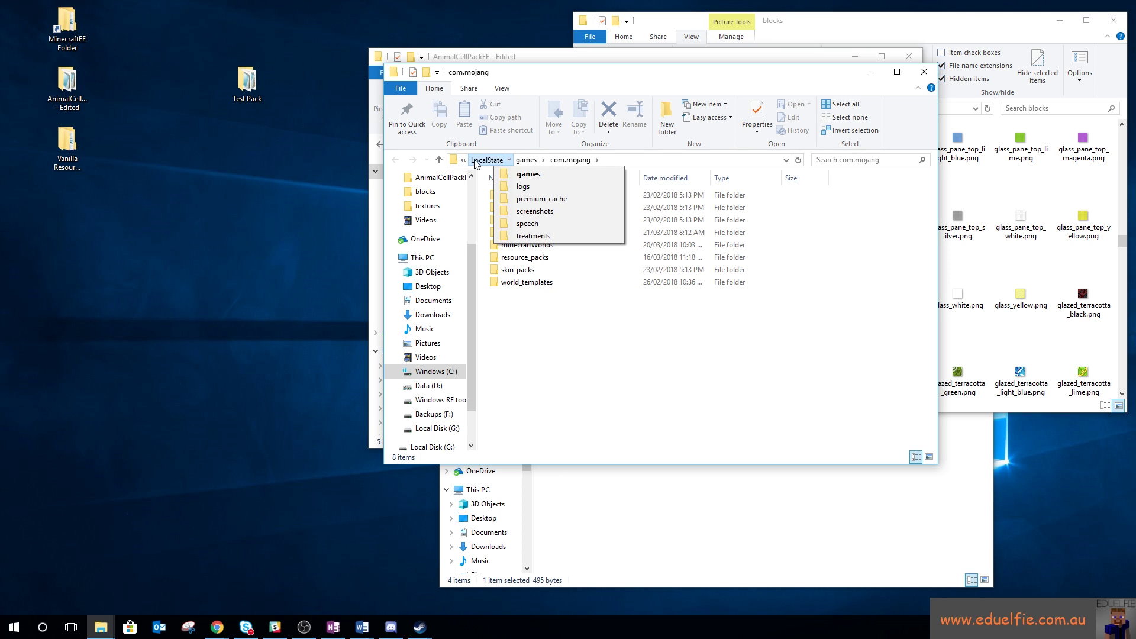
{"action": "mouse_move", "coordinate": [587, 158]}
{"action": "left_click", "coordinate": [608, 305]}
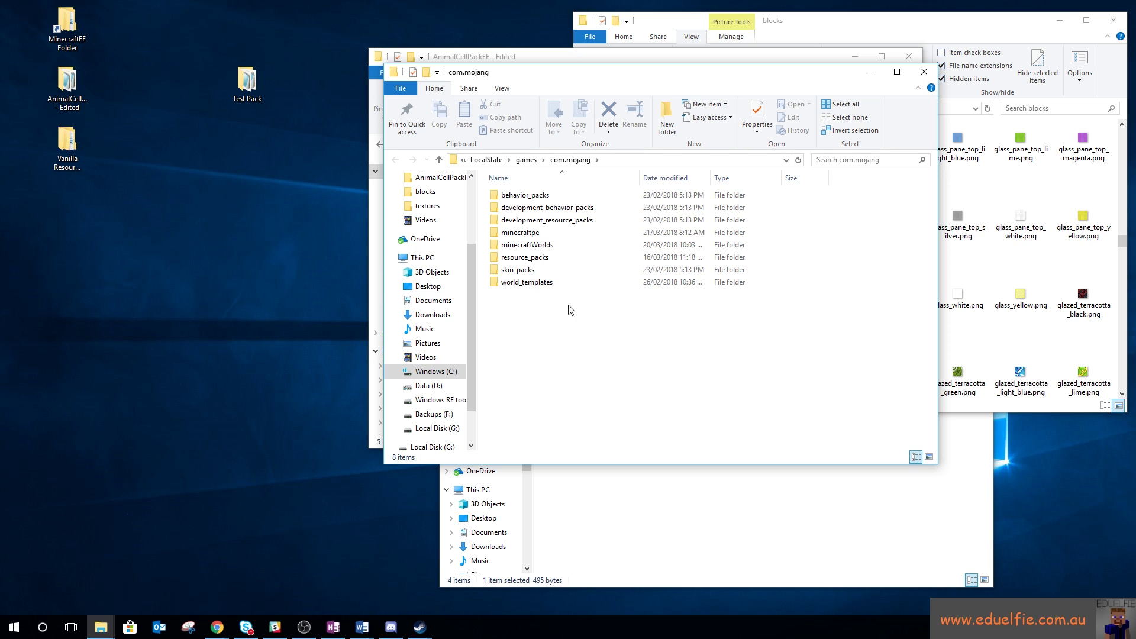
{"action": "double_click", "coordinate": [527, 257]}
- Delete Animal_Cell.MCPack, then restore it with Ctrl+Z
{"action": "right_click", "coordinate": [526, 199]}
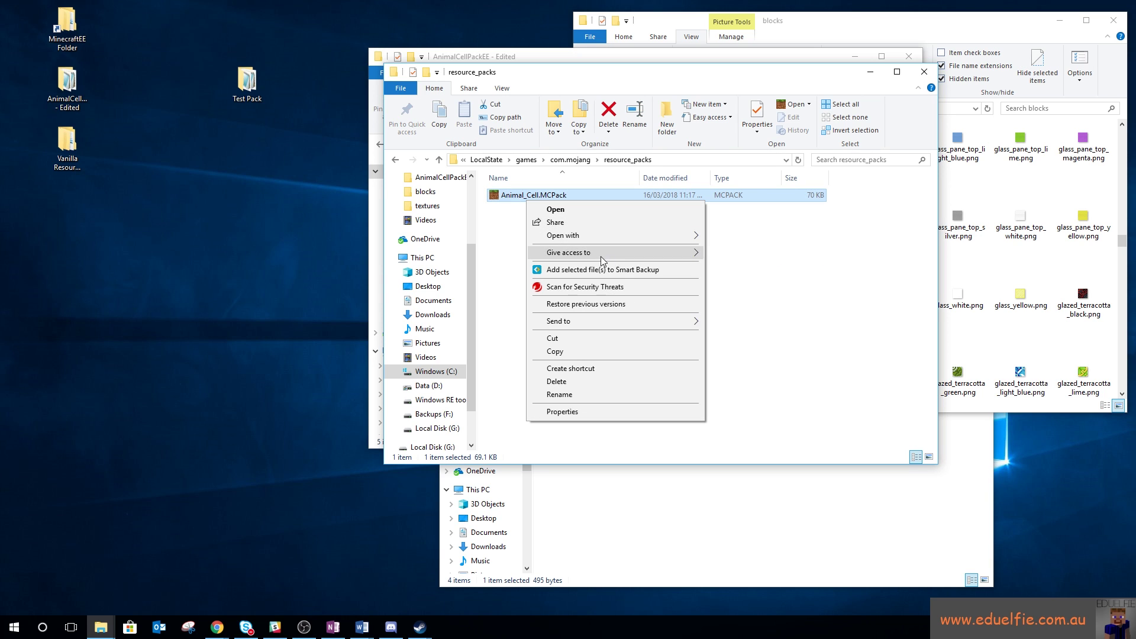
{"action": "left_click", "coordinate": [609, 386]}
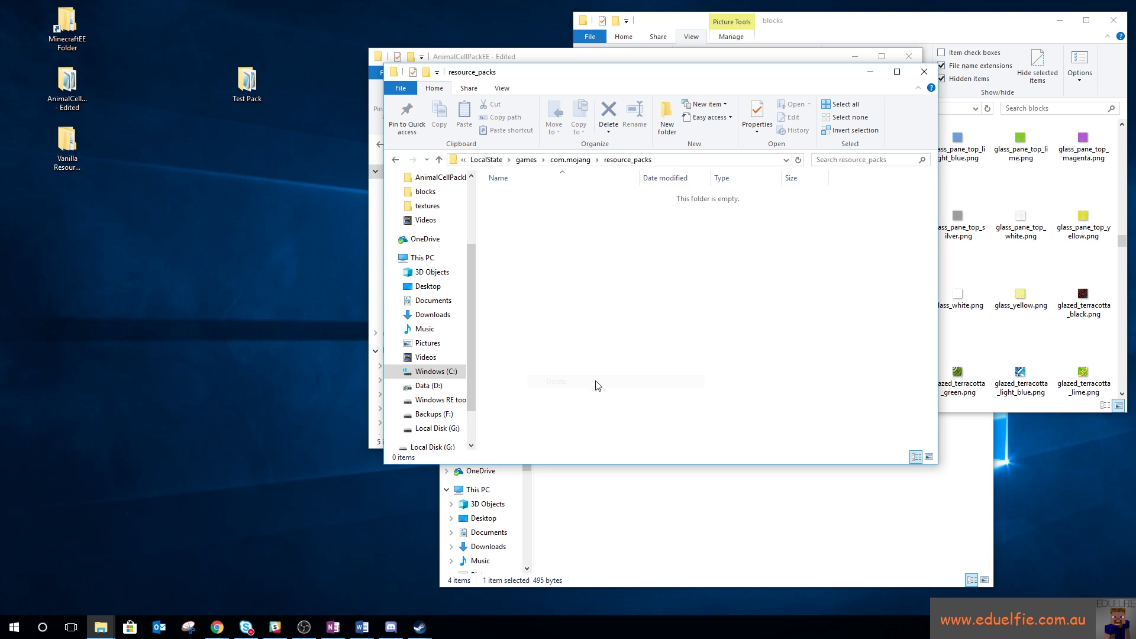
{"action": "left_click_drag", "start_coordinate": [661, 81], "coordinate": [548, 119]}
{"action": "key", "text": "ctrl+z"}
- Close the resource_packs window, reopen com.mojang from the desktop shortcut, and switch back to Minecraft
{"action": "left_click", "coordinate": [782, 118]}
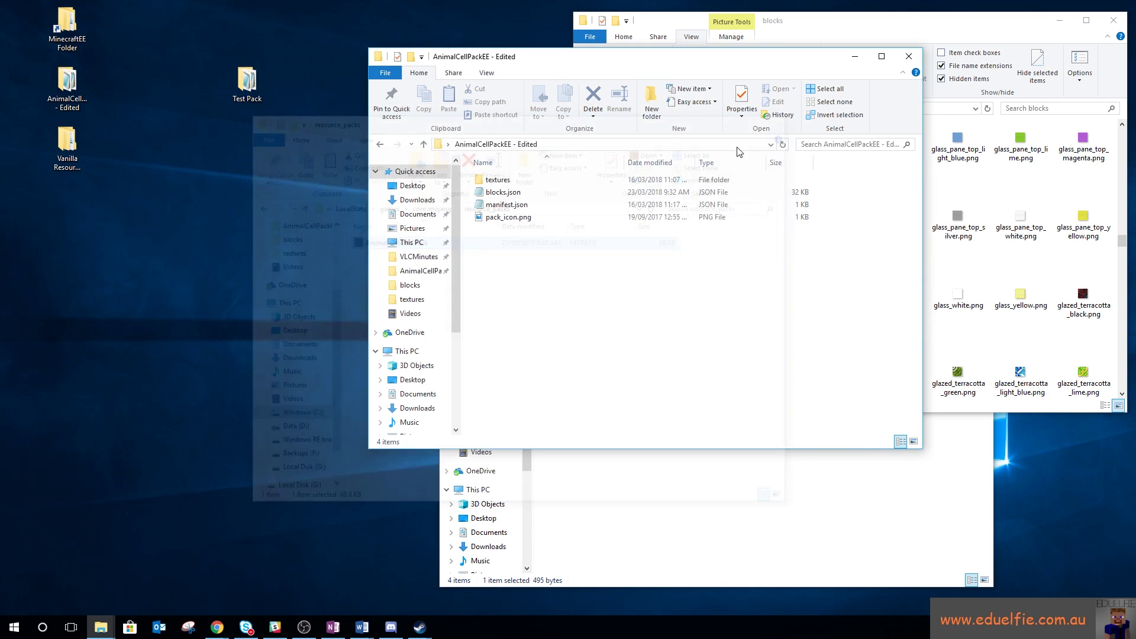
{"action": "key", "text": "alt+Tab"}
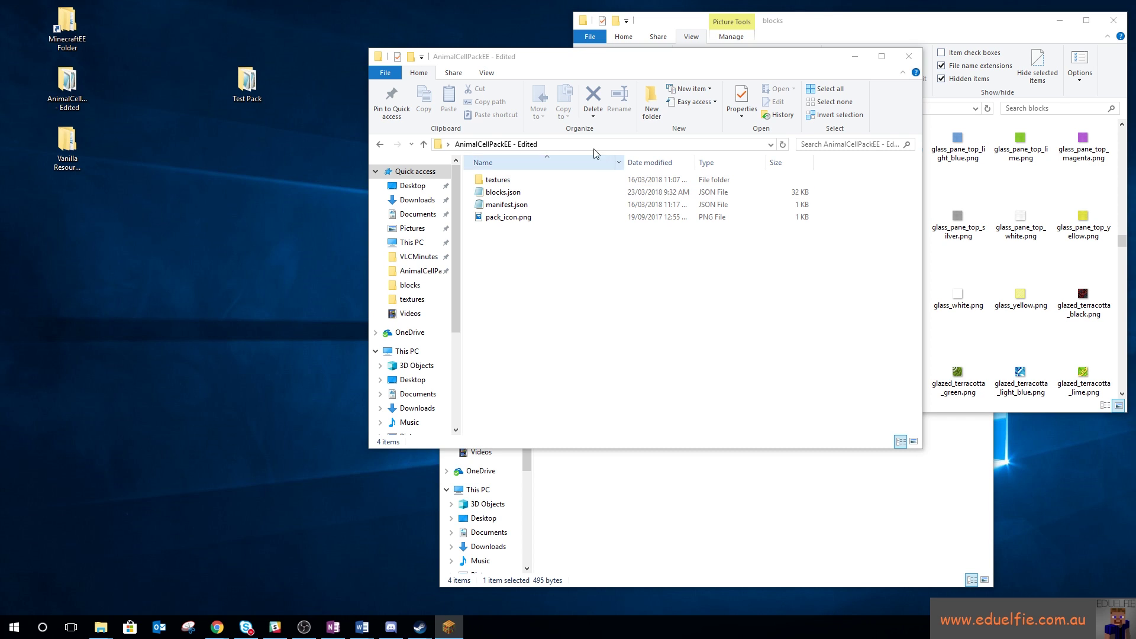
{"action": "double_click", "coordinate": [72, 30]}
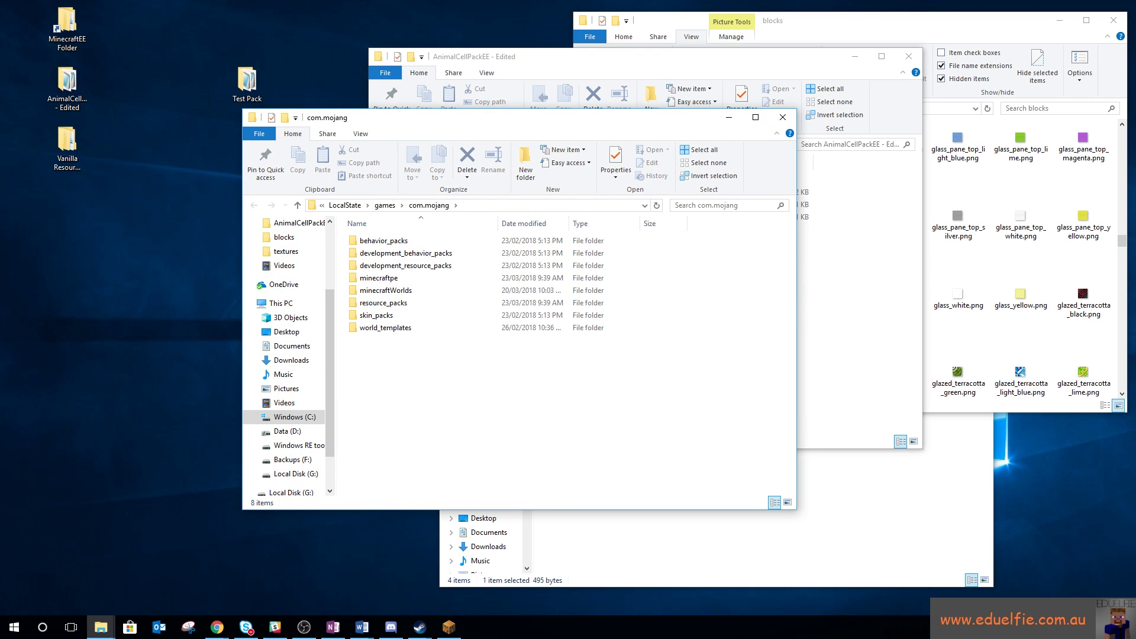
{"action": "key", "text": "alt+Tab"}
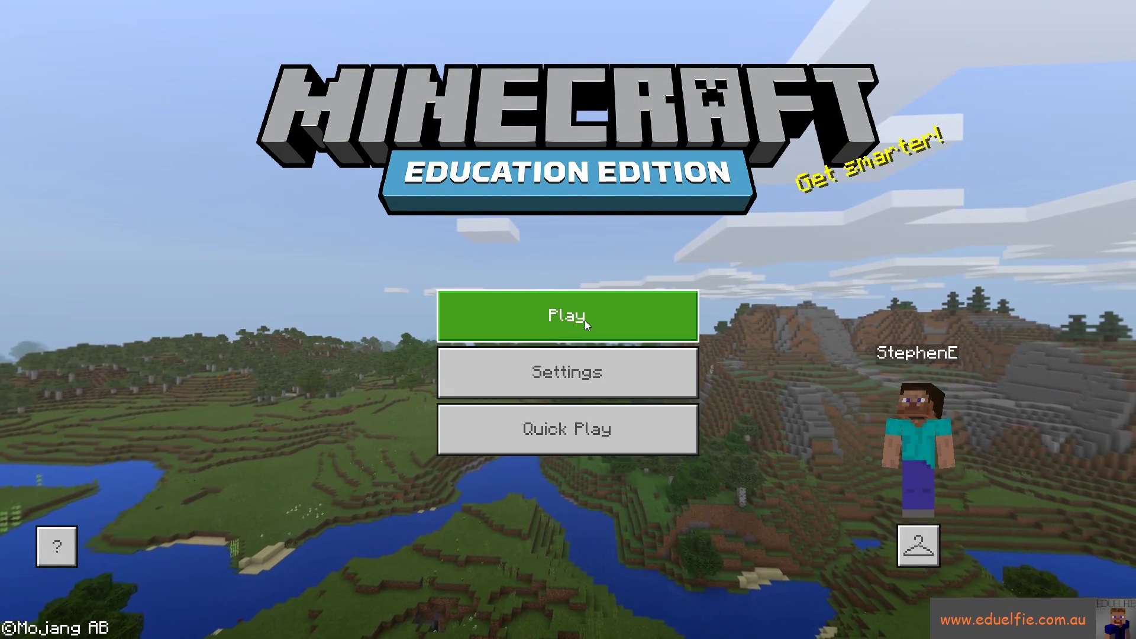
- In Settings > Global Resources, select the 0.07MB Animal Cell Resource Pack under Available Packs, then close Settings
{"action": "left_click", "coordinate": [588, 364]}
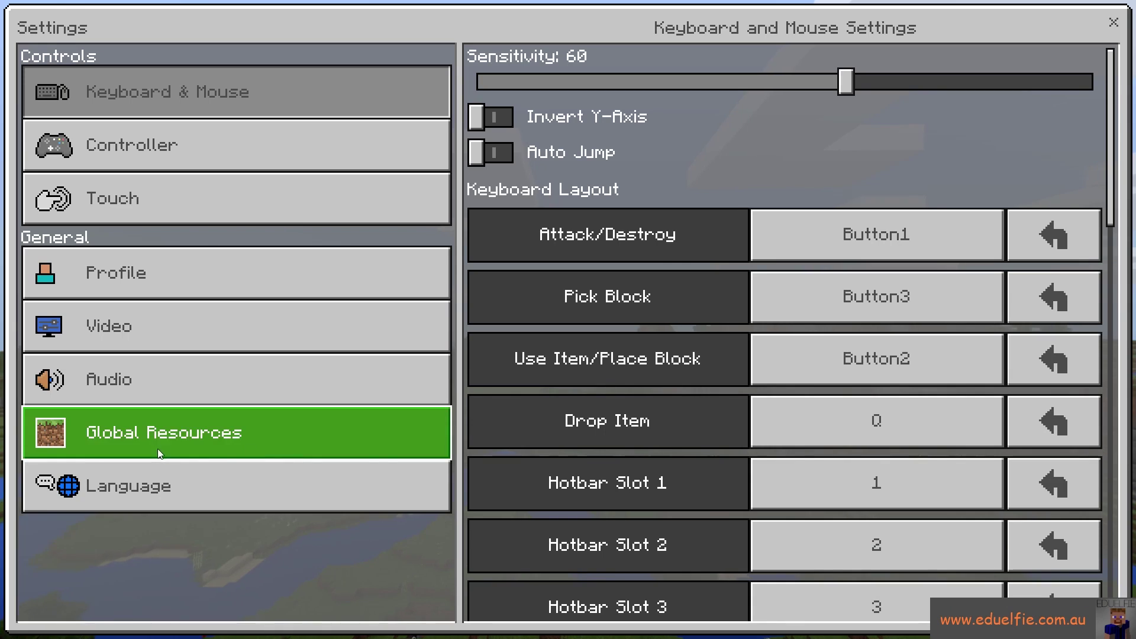
{"action": "left_click", "coordinate": [228, 435]}
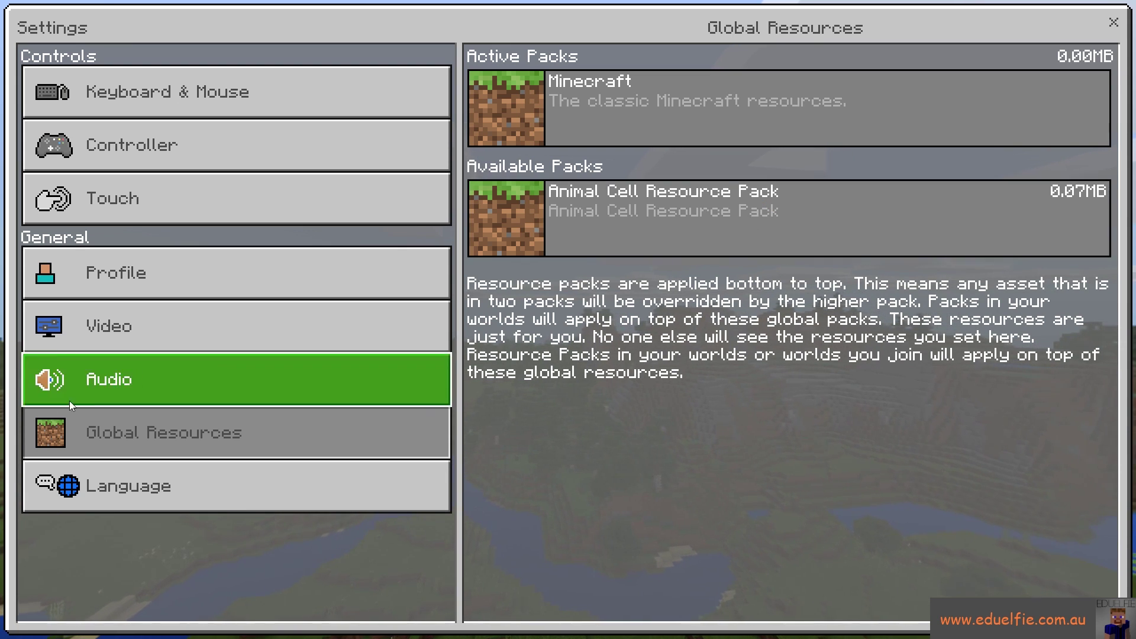
{"action": "left_click", "coordinate": [1113, 23]}
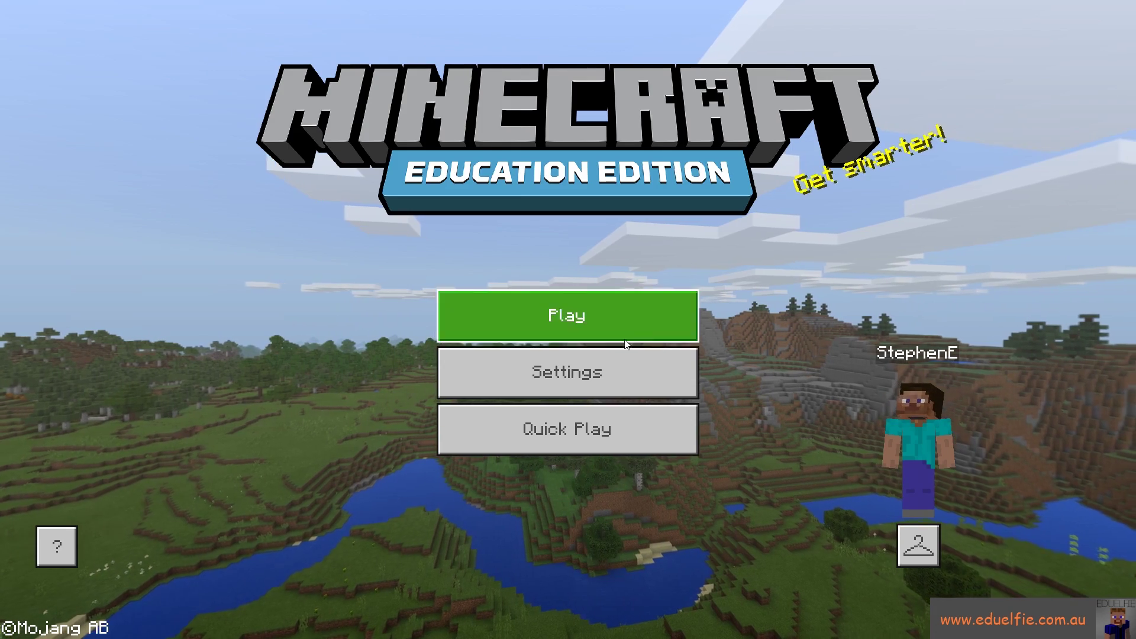
{"action": "left_click", "coordinate": [567, 370]}
{"action": "left_click", "coordinate": [154, 443]}
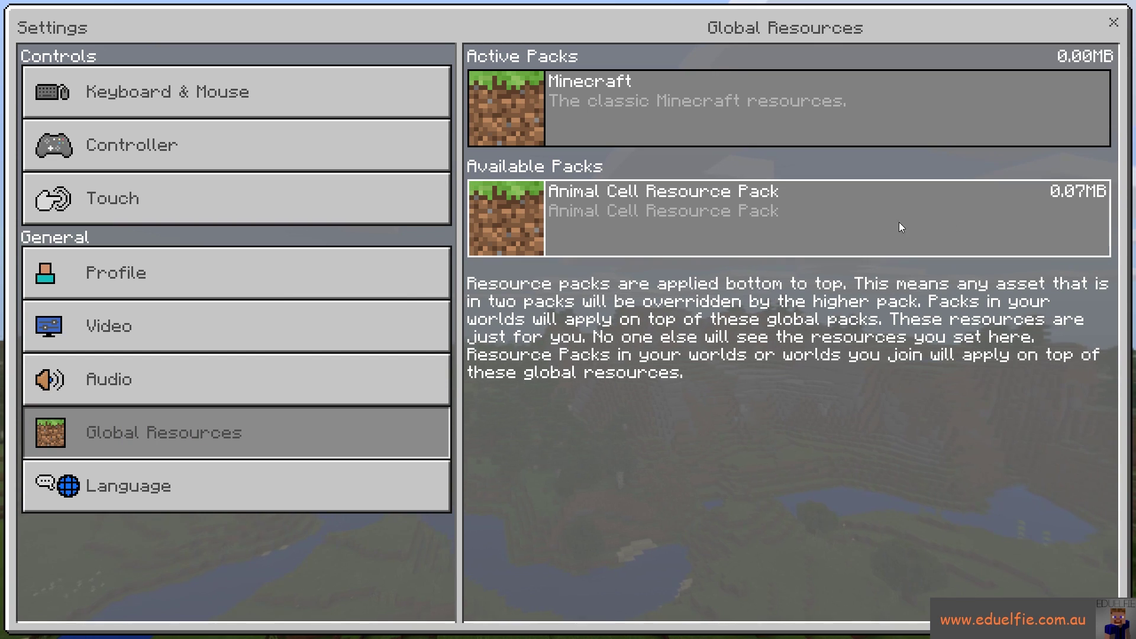
{"action": "left_click", "coordinate": [828, 230]}
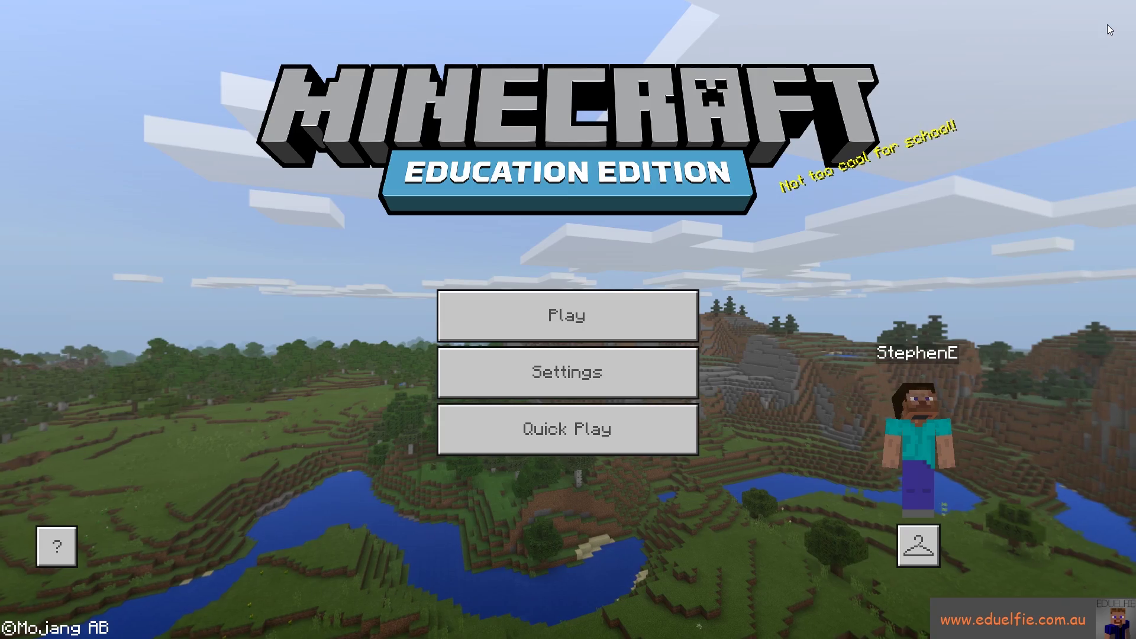
{"action": "left_click", "coordinate": [1114, 23]}
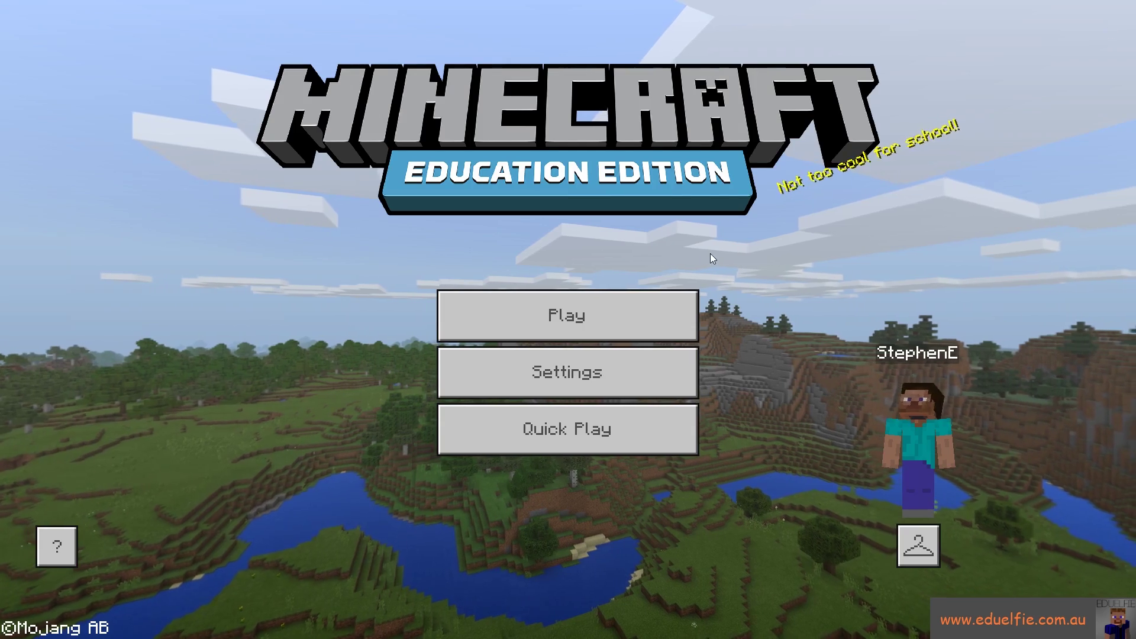
- Open the Animal Cell world's edit options and select the active Animal Cell Resource Pack under Resource Packs
{"action": "left_click", "coordinate": [533, 318]}
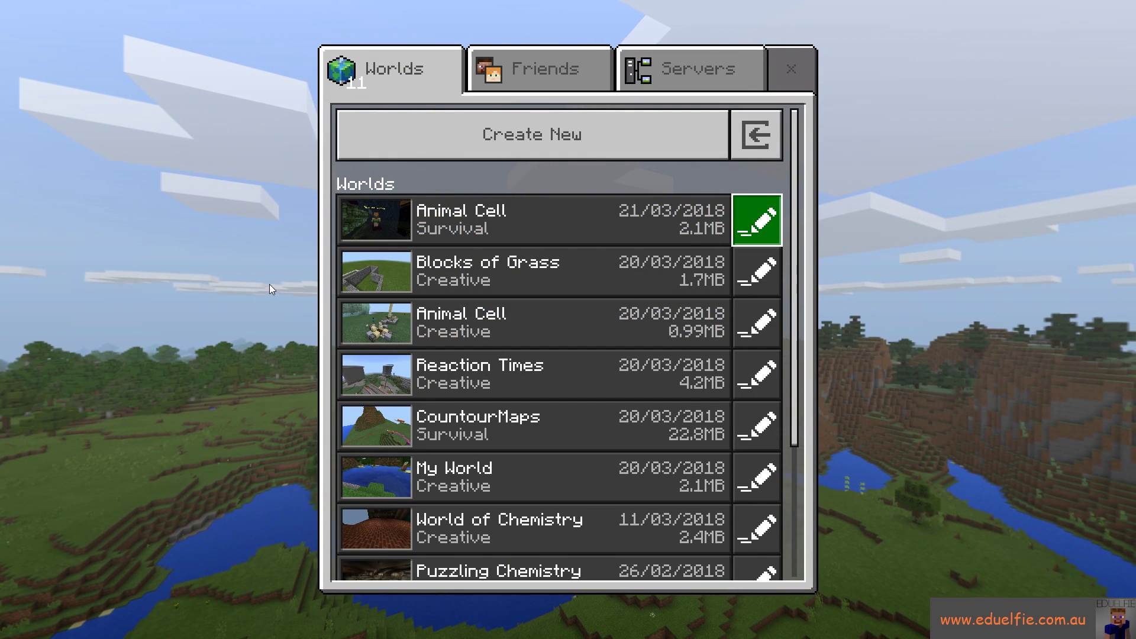
{"action": "key", "text": "Return"}
{"action": "left_click", "coordinate": [236, 521]}
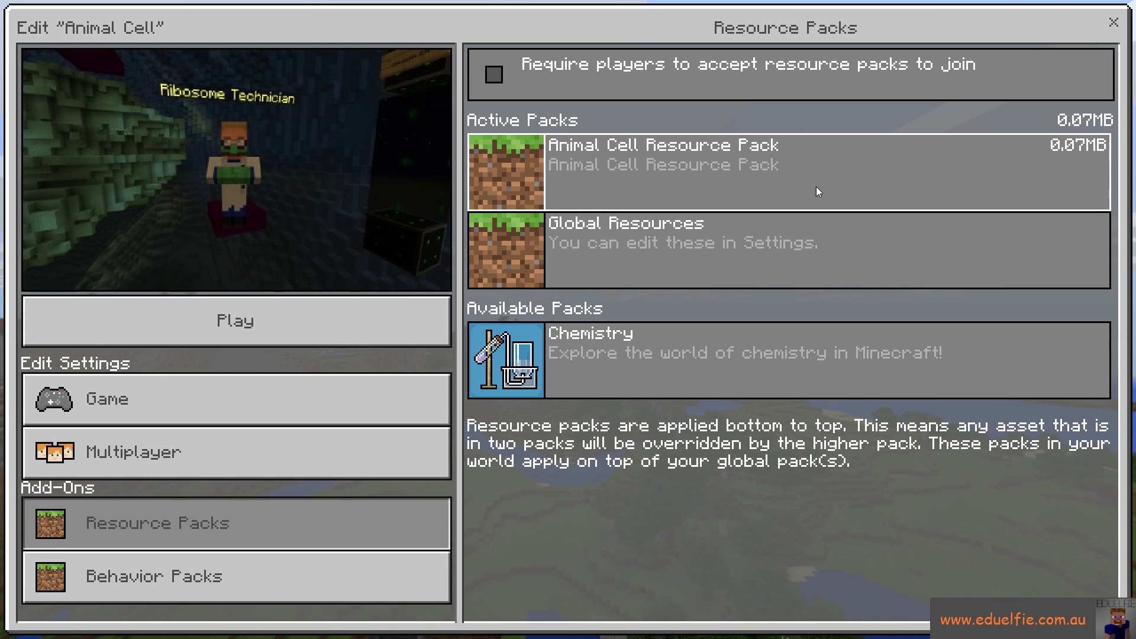
{"action": "left_click", "coordinate": [690, 185]}
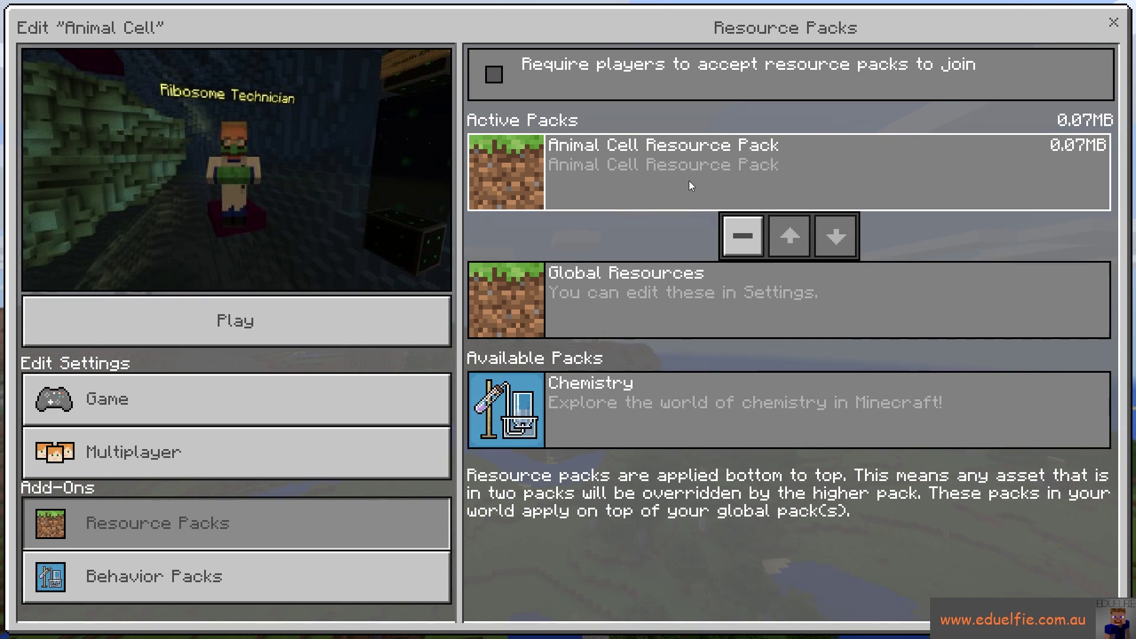
{"action": "left_click", "coordinate": [780, 236]}
{"action": "left_click", "coordinate": [764, 179]}
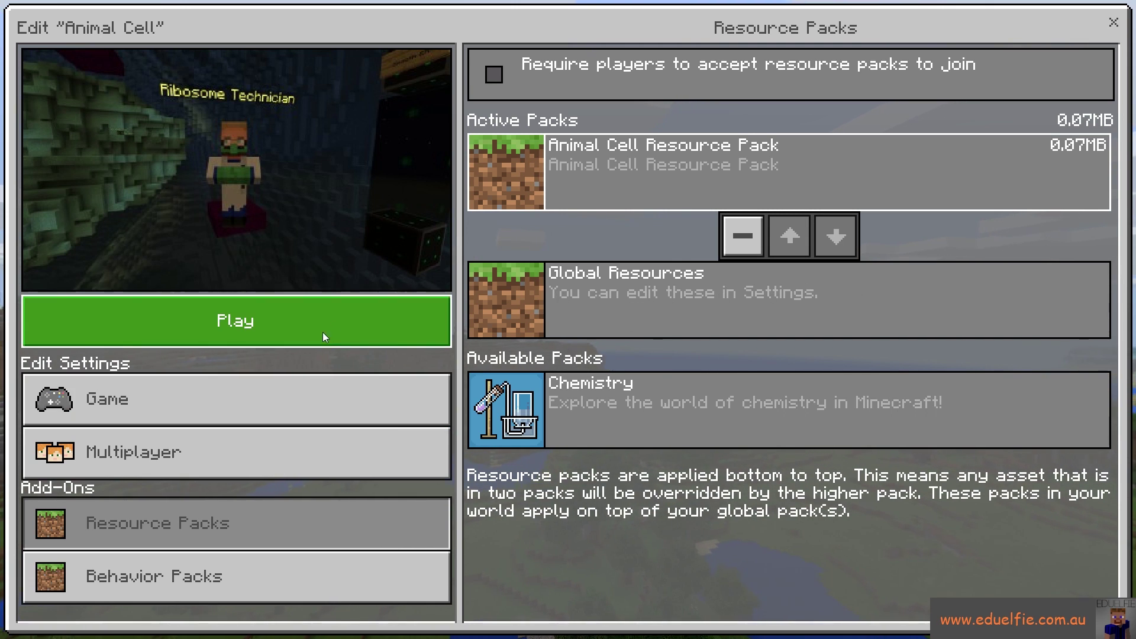
- Start the Animal Cell world and fly around the nucleus and organelles
{"action": "left_click", "coordinate": [339, 327]}
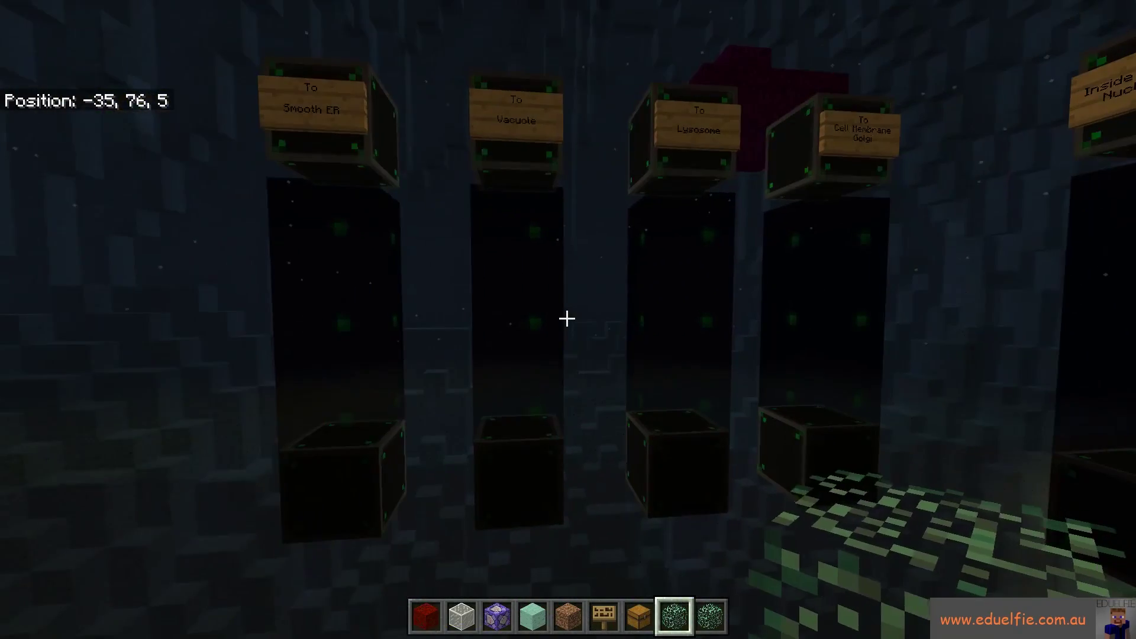
{"action": "key", "text": "w"}
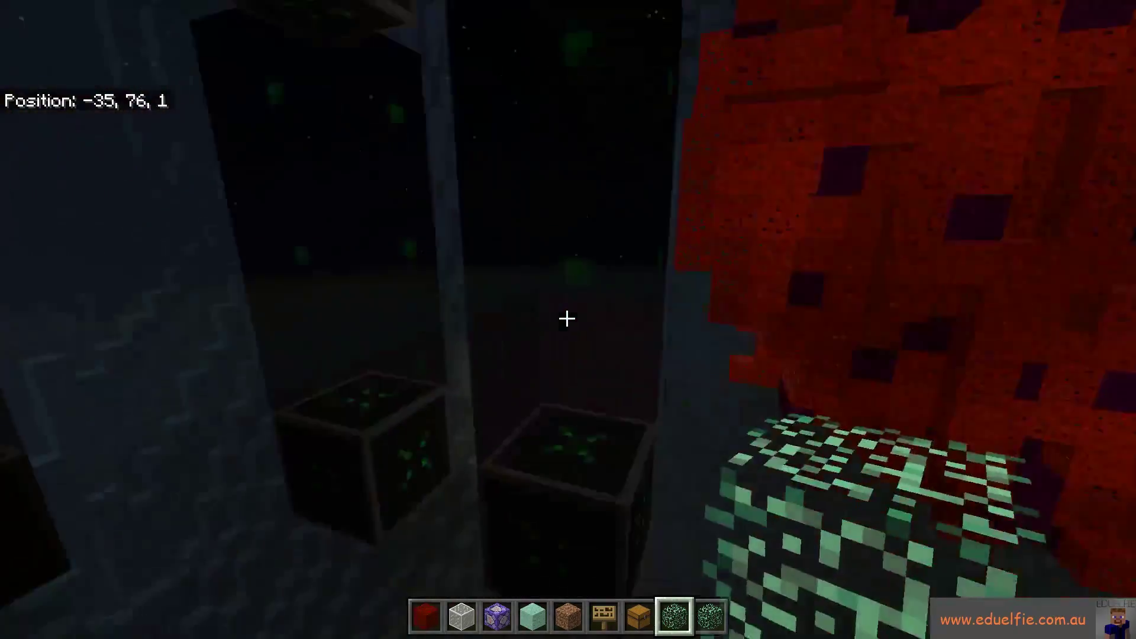
{"action": "key", "text": "w"}
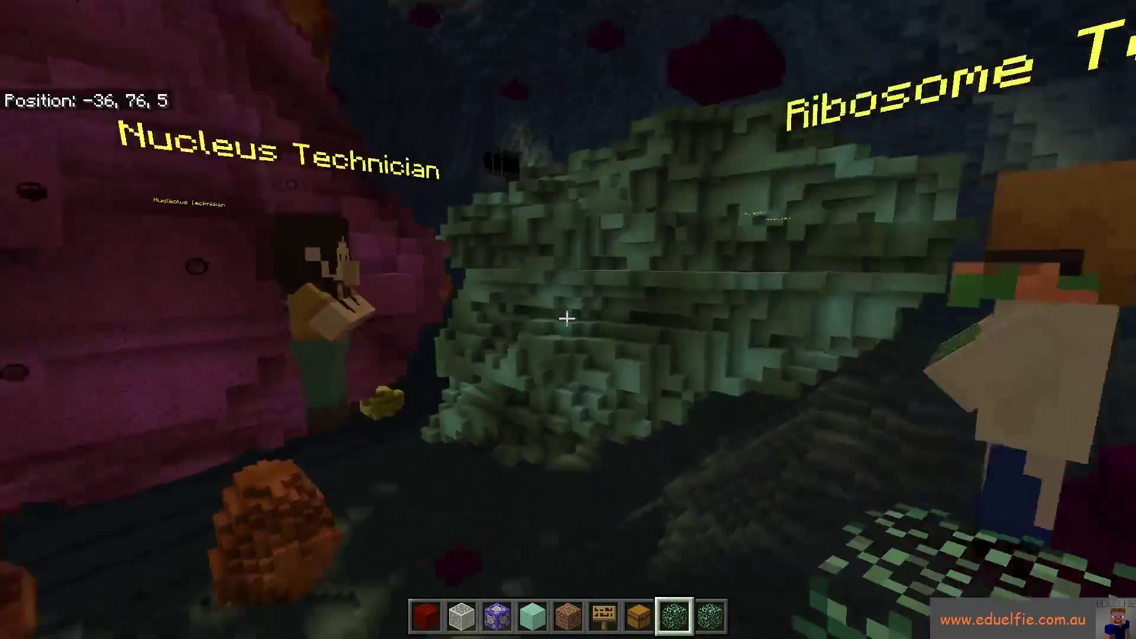
{"action": "key", "text": "space"}
{"action": "key", "text": "space"}
{"action": "key", "text": "w"}
{"action": "key", "text": "s"}
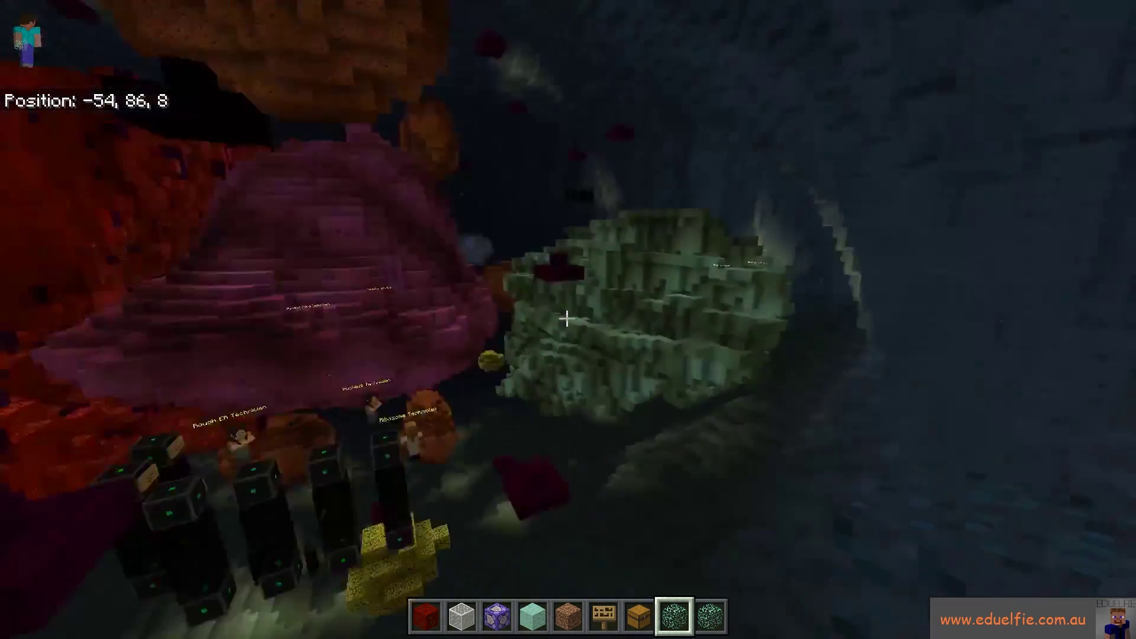
{"action": "key", "text": "w"}
{"action": "key", "text": "w"}
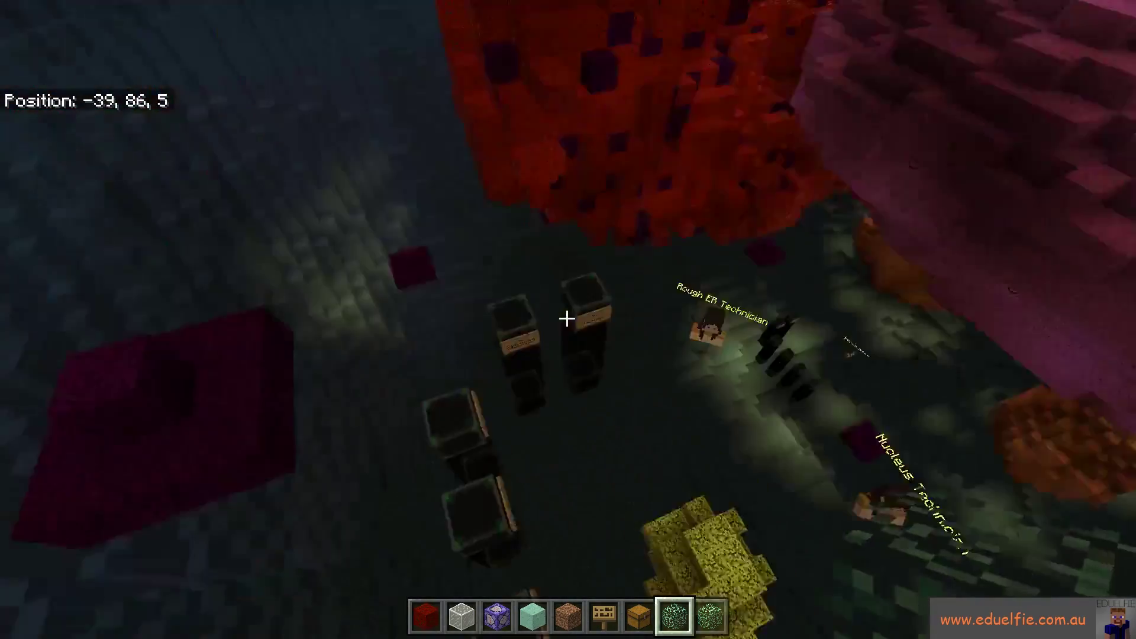
{"action": "key", "text": "shift"}
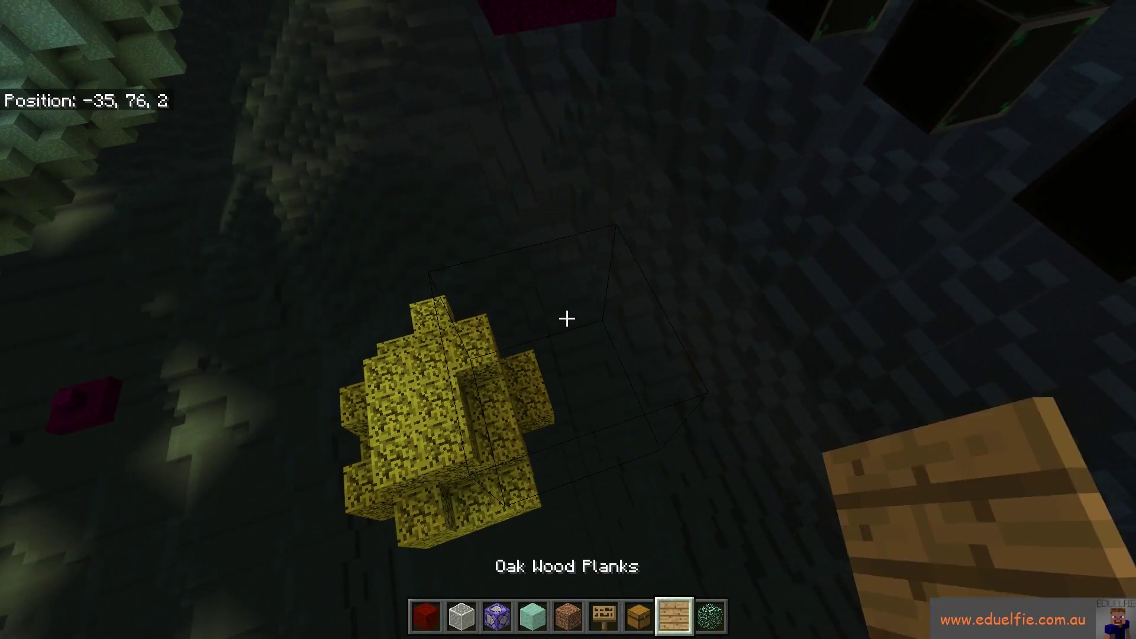
- Break a block near the orange blobs, then begin typing /tp 9 194 9 in chat
{"action": "key", "text": "w"}
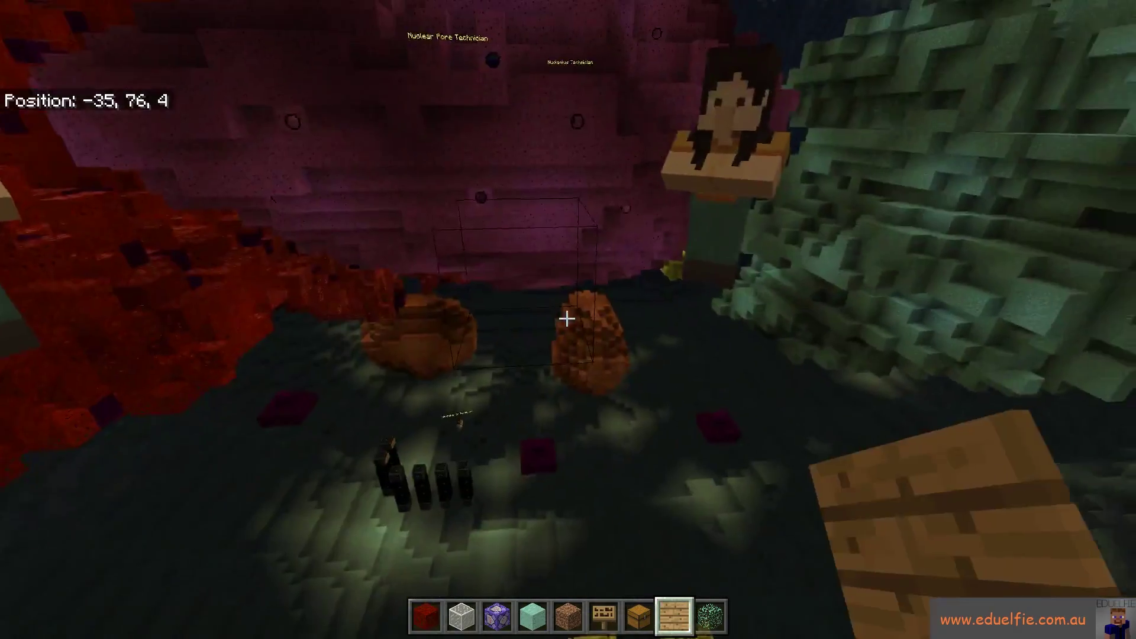
{"action": "left_click", "coordinate": [567, 318]}
{"action": "key", "text": "w"}
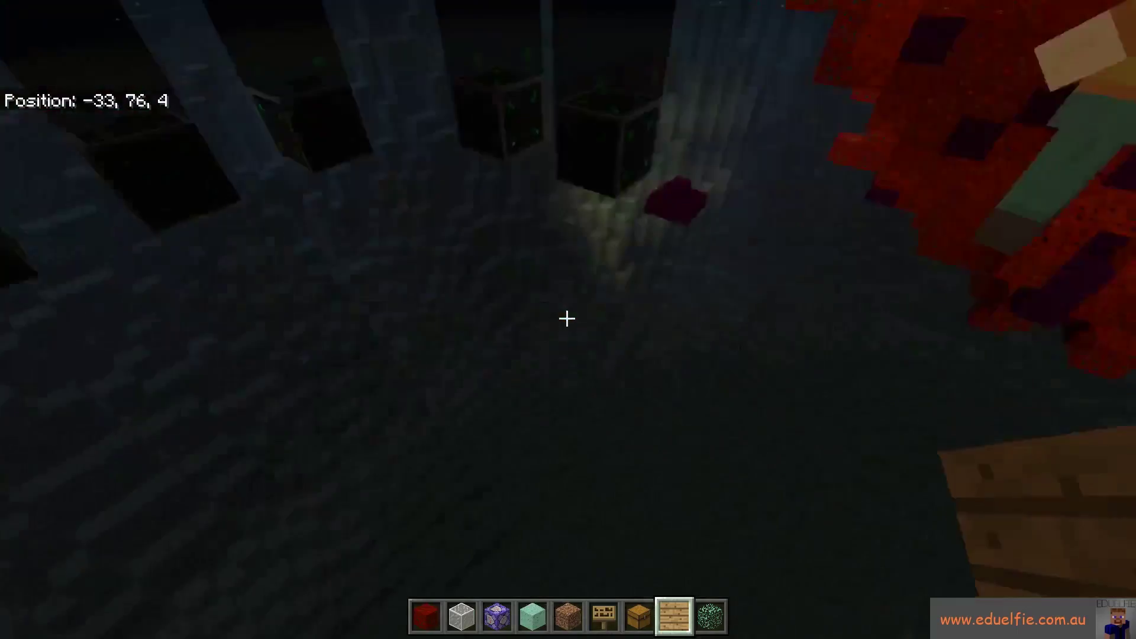
{"action": "key", "text": "w"}
{"action": "key", "text": "w"}
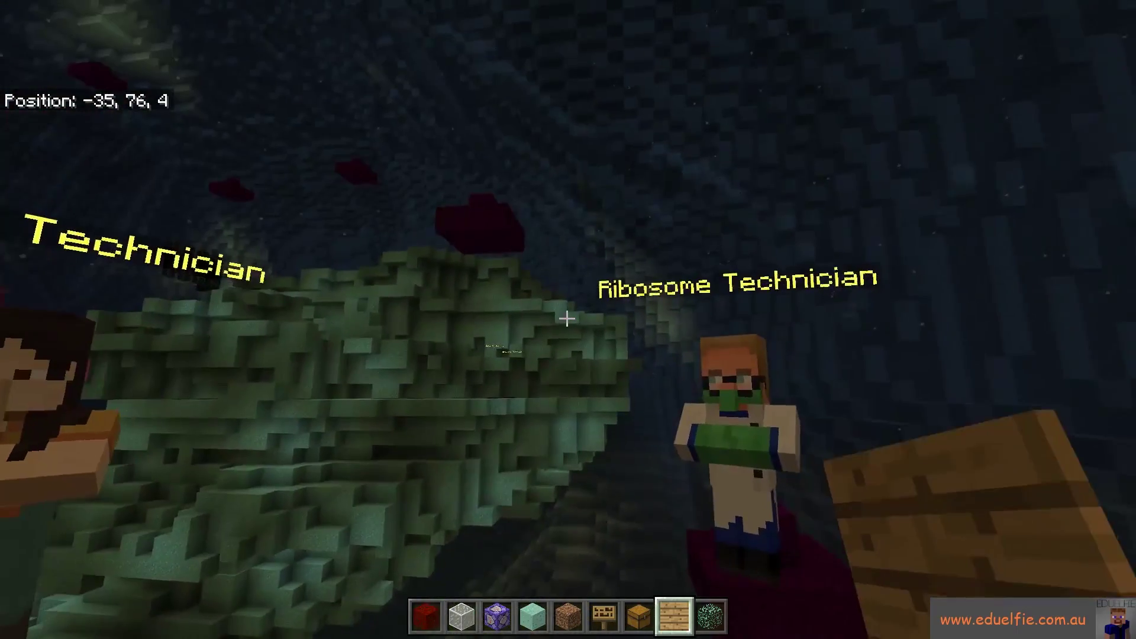
{"action": "key", "text": "slash"}
{"action": "type", "text": "tp"}
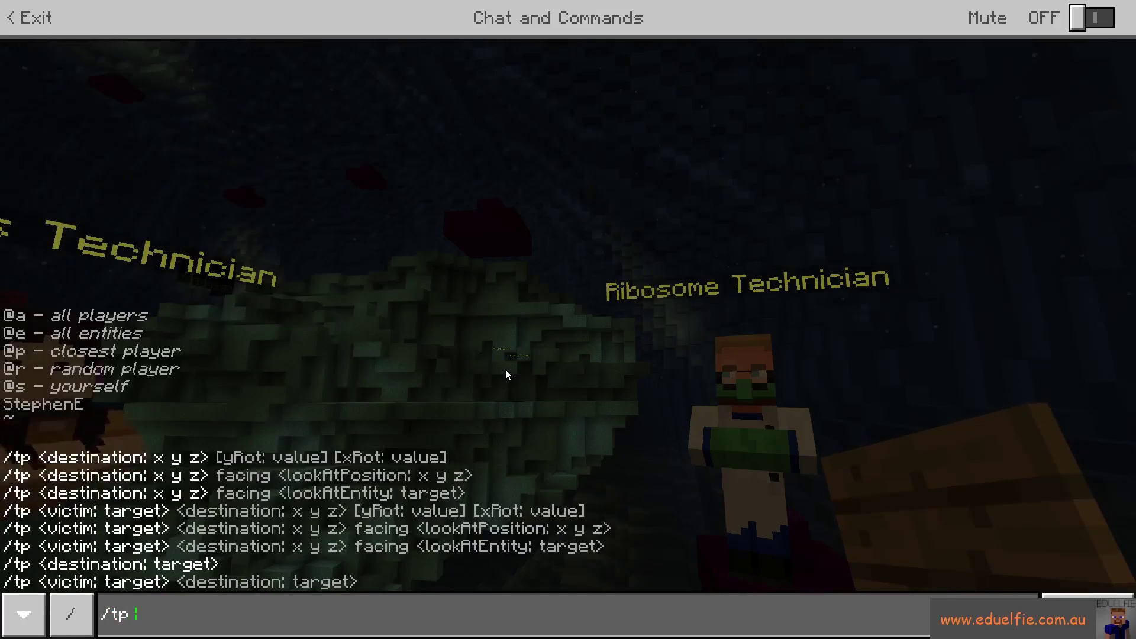
{"action": "type", "text": " 9 194 9"}
- Run /tp 9 194 9, pick brick blocks to hold, and pause the game
{"action": "key", "text": "Return"}
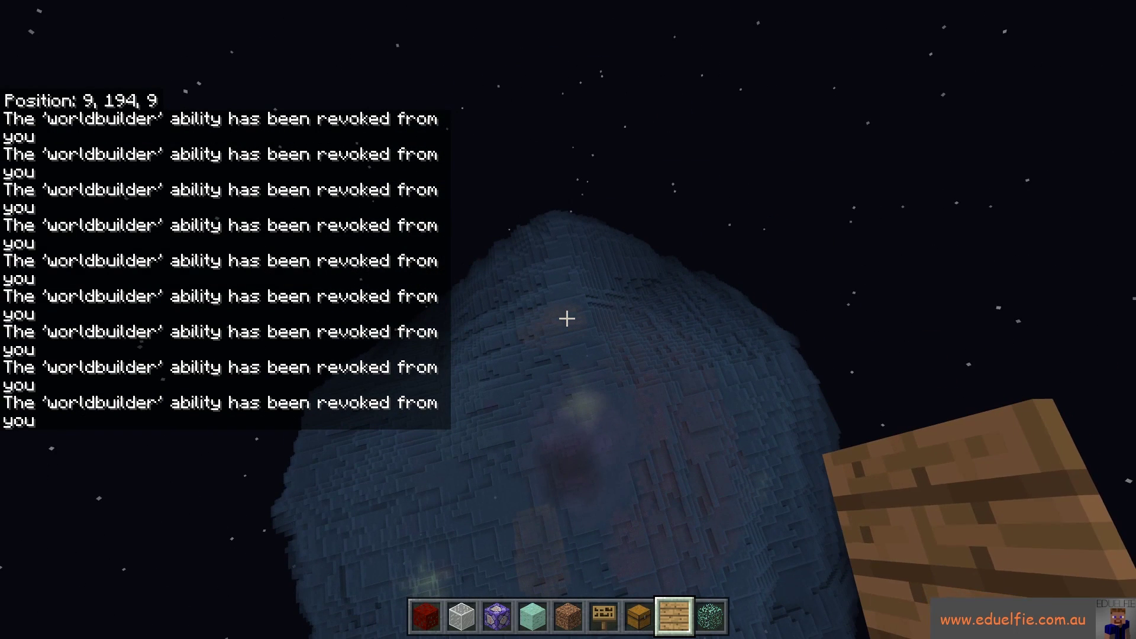
{"action": "middle_click", "coordinate": [567, 319]}
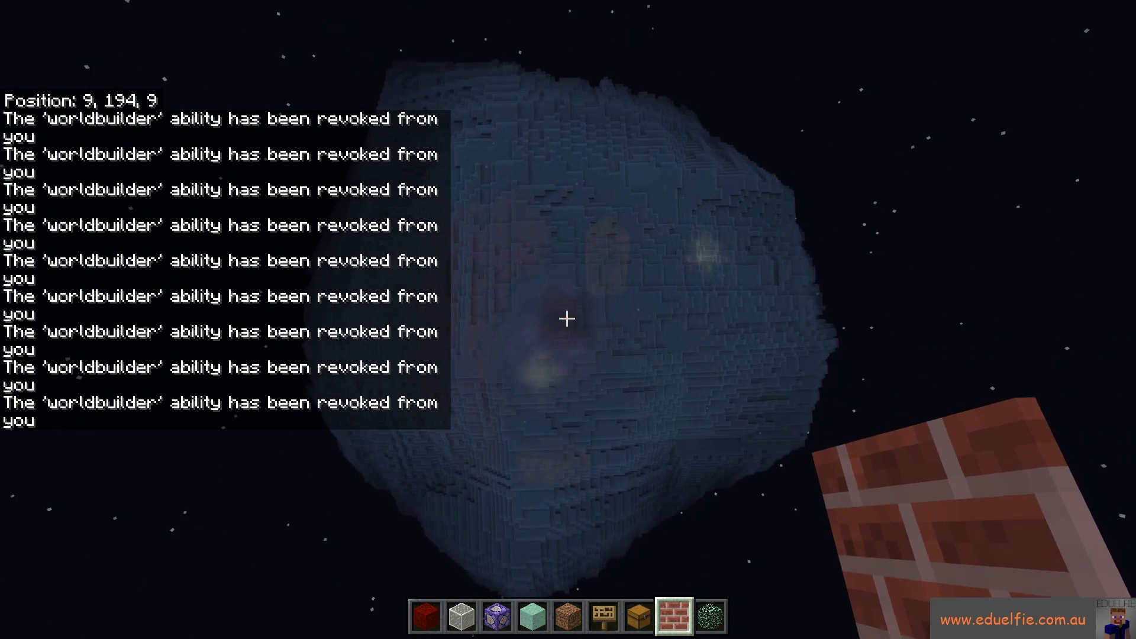
{"action": "key", "text": "w"}
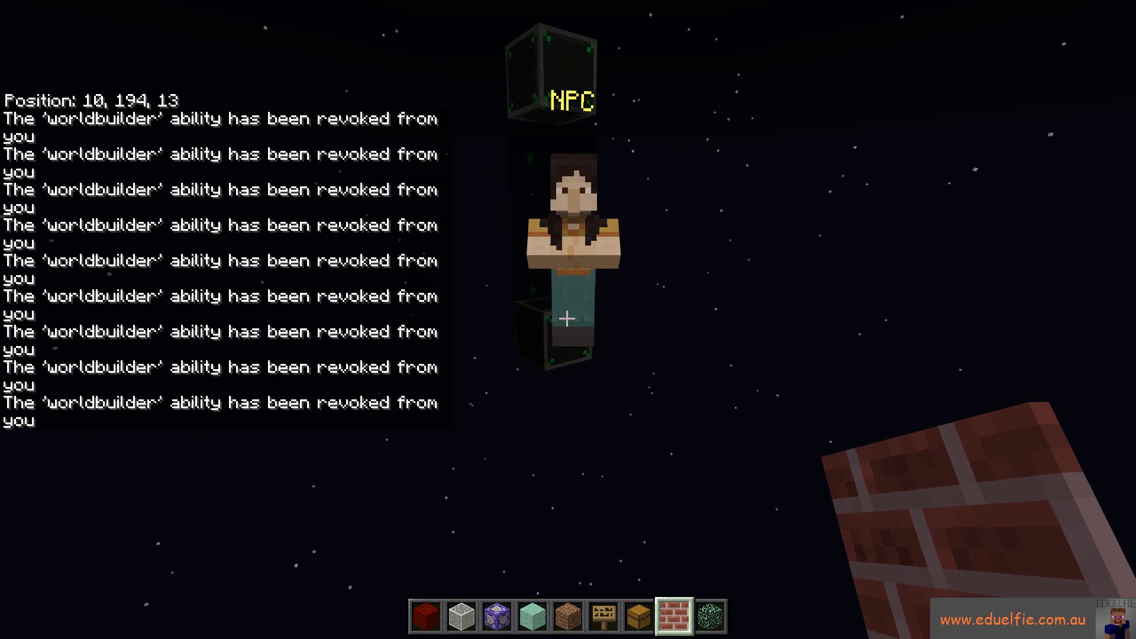
{"action": "key", "text": "Escape"}
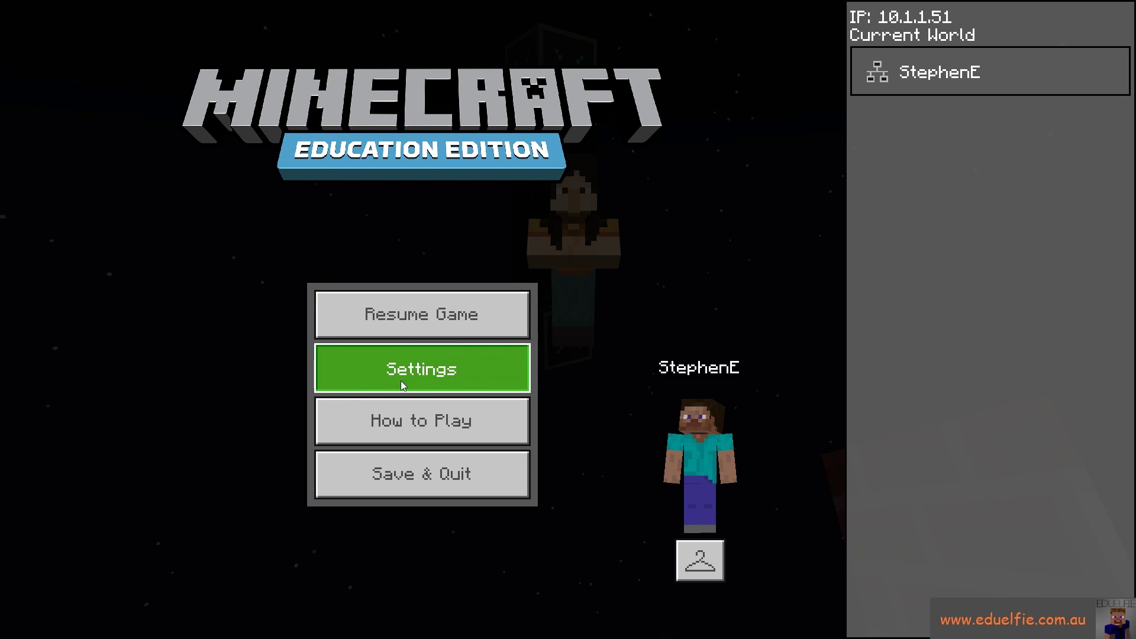
- Check the global and world resource packs in Settings, then save and quit the world
{"action": "key", "text": "Return"}
{"action": "left_click", "coordinate": [273, 568]}
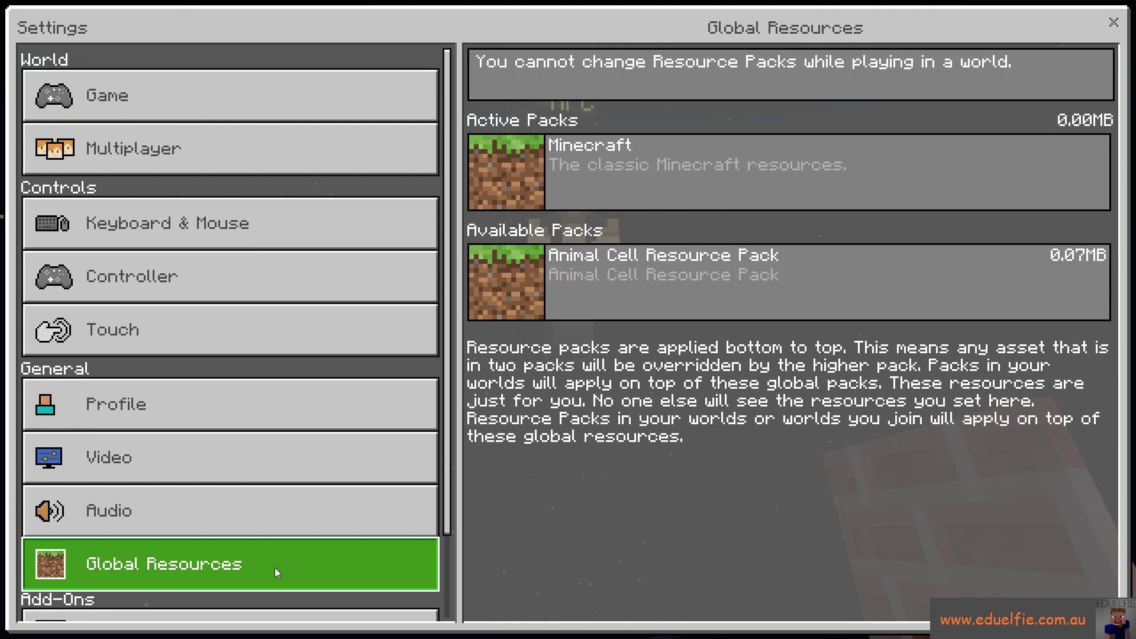
{"action": "scroll", "coordinate": [299, 548], "scroll_direction": "down", "scroll_amount": 3}
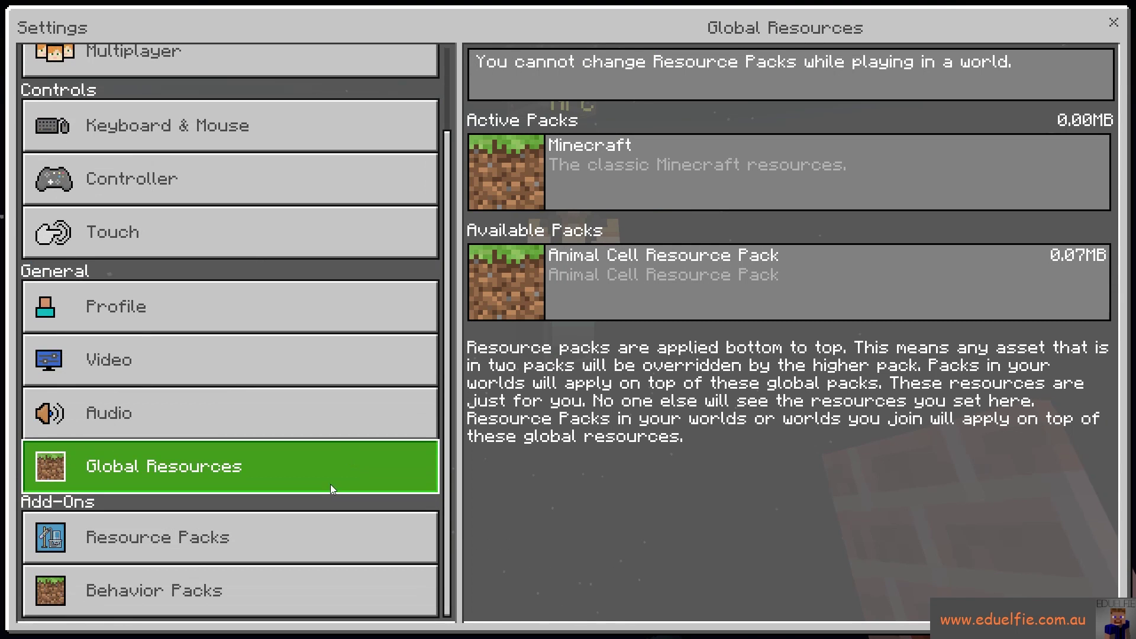
{"action": "left_click", "coordinate": [283, 542]}
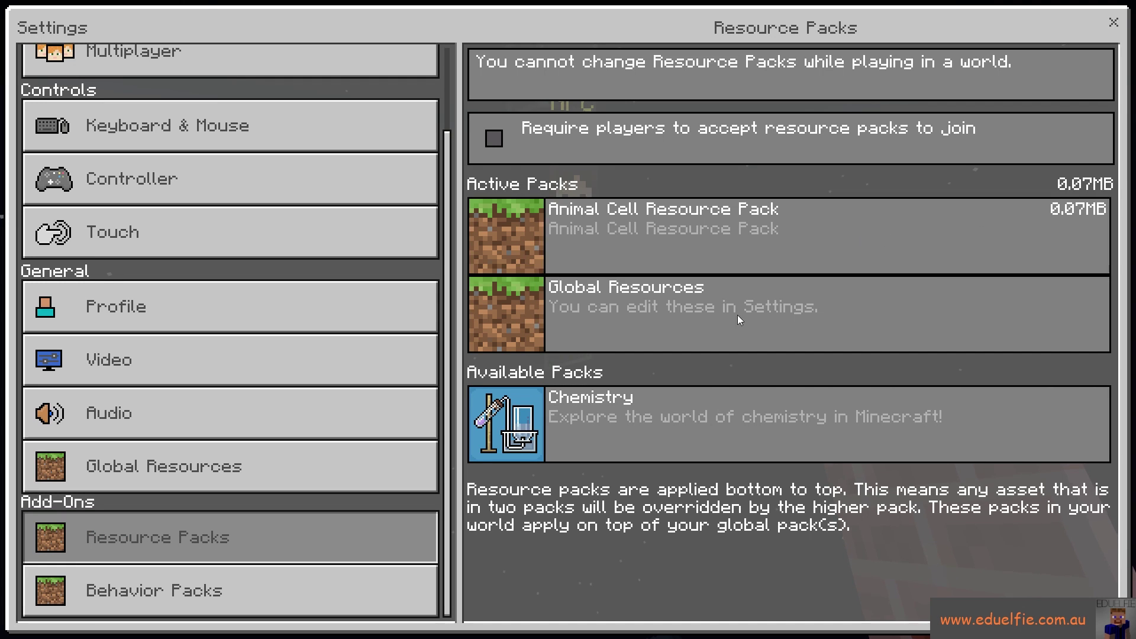
{"action": "left_click", "coordinate": [1114, 21]}
{"action": "left_click", "coordinate": [469, 491]}
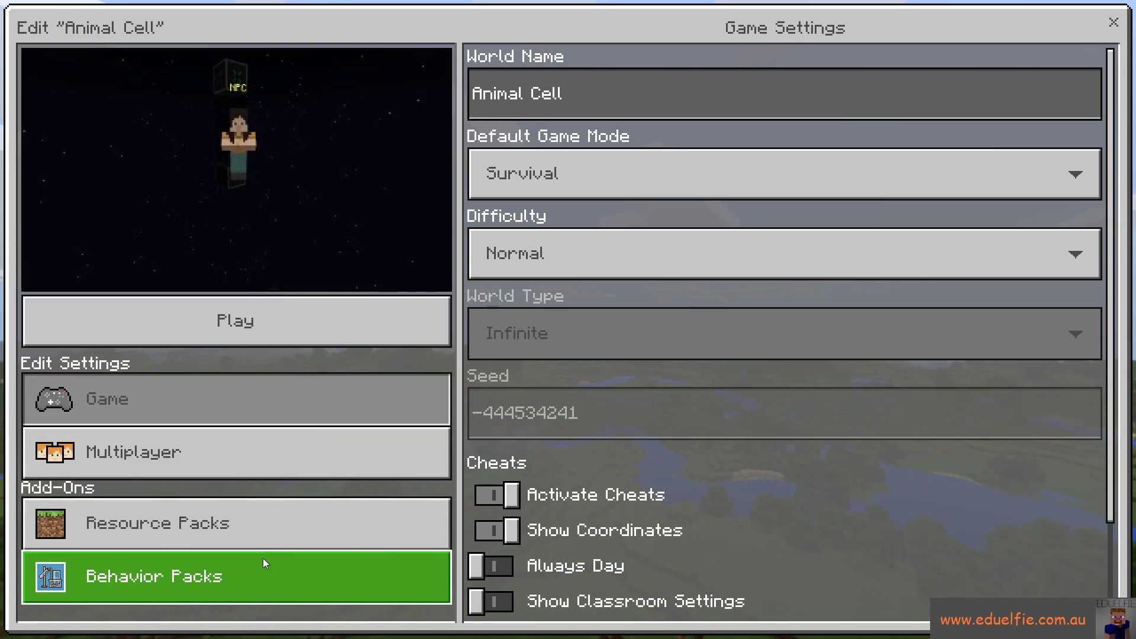
- Remove the Animal Cell Resource Pack from the world's active packs and close the world settings
{"action": "left_click", "coordinate": [286, 534]}
{"action": "left_click", "coordinate": [930, 197]}
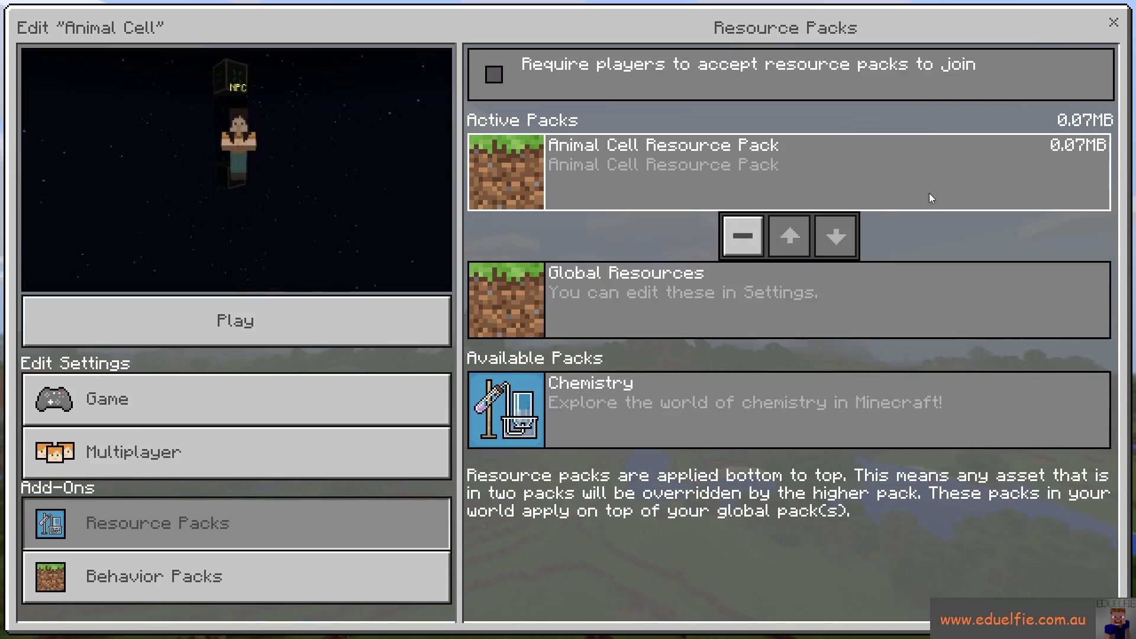
{"action": "left_click", "coordinate": [743, 239]}
{"action": "left_click", "coordinate": [1113, 22]}
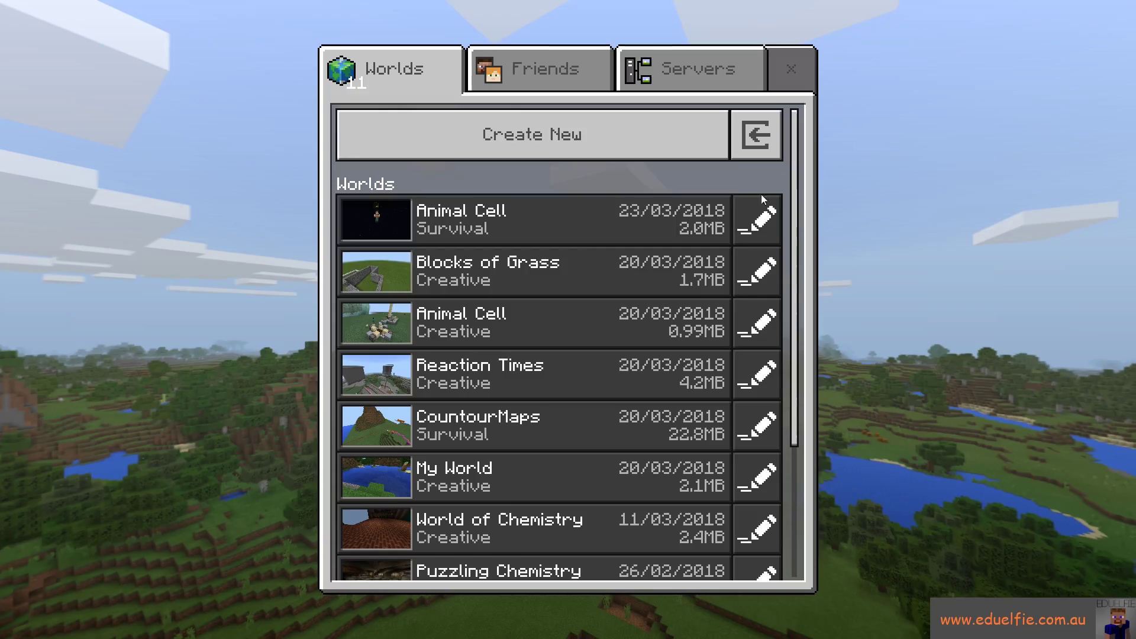
- Load the Animal Cell world and walk to the NPC to interact with it for teleporting onward
{"action": "left_click", "coordinate": [550, 241]}
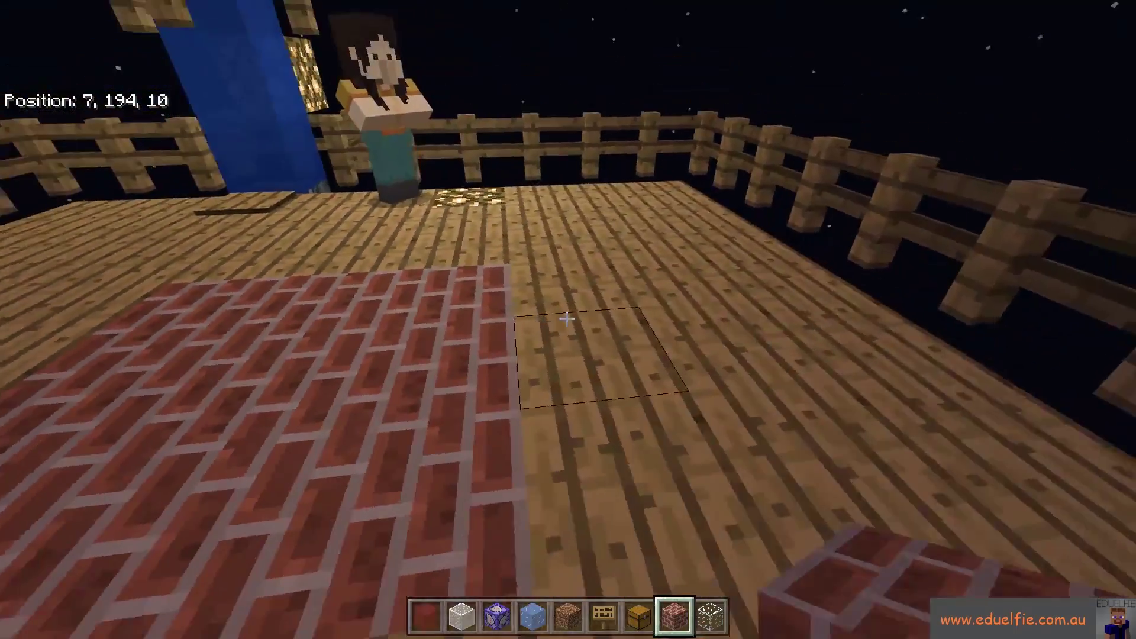
{"action": "key", "text": "d"}
{"action": "key", "text": "w"}
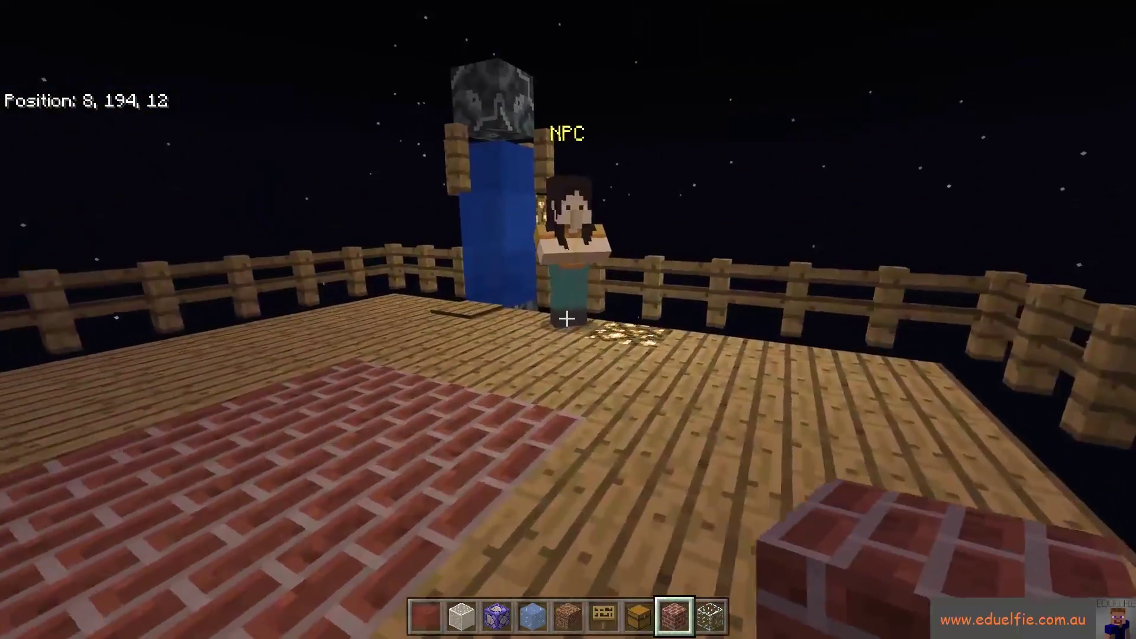
{"action": "key", "text": "d"}
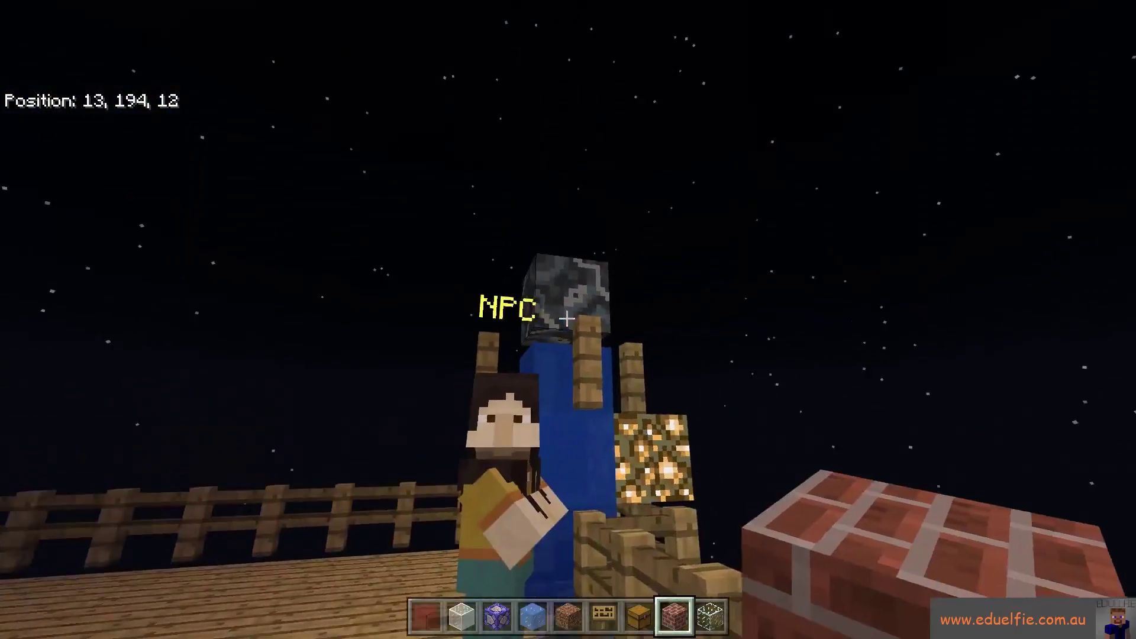
{"action": "key", "text": "a"}
{"action": "key", "text": "w"}
{"action": "key", "text": "w"}
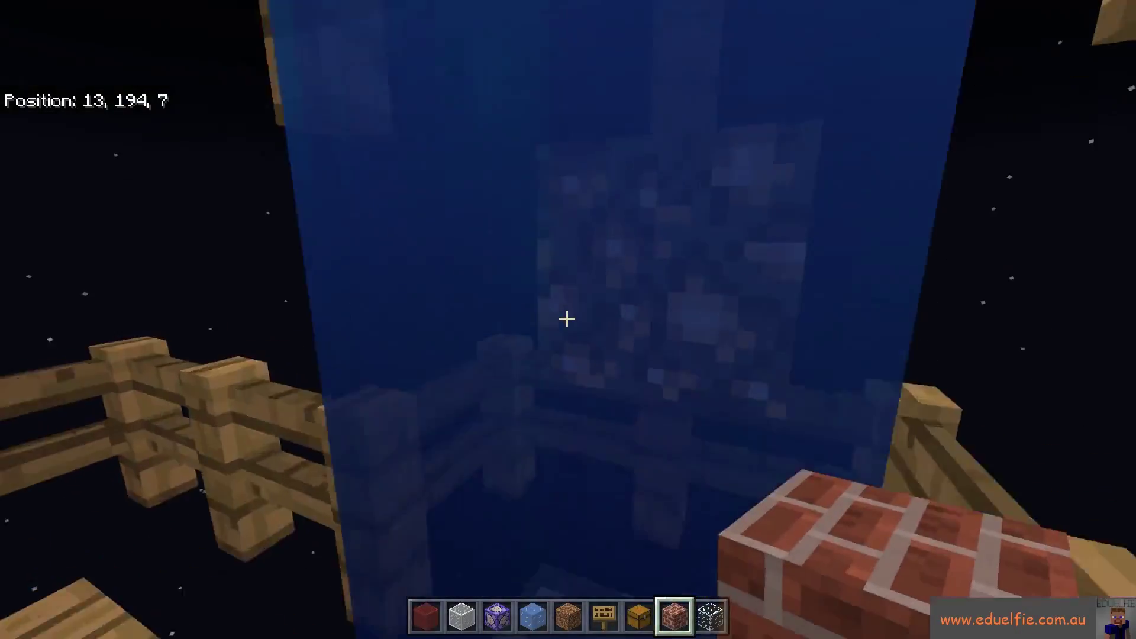
{"action": "right_click", "coordinate": [567, 319]}
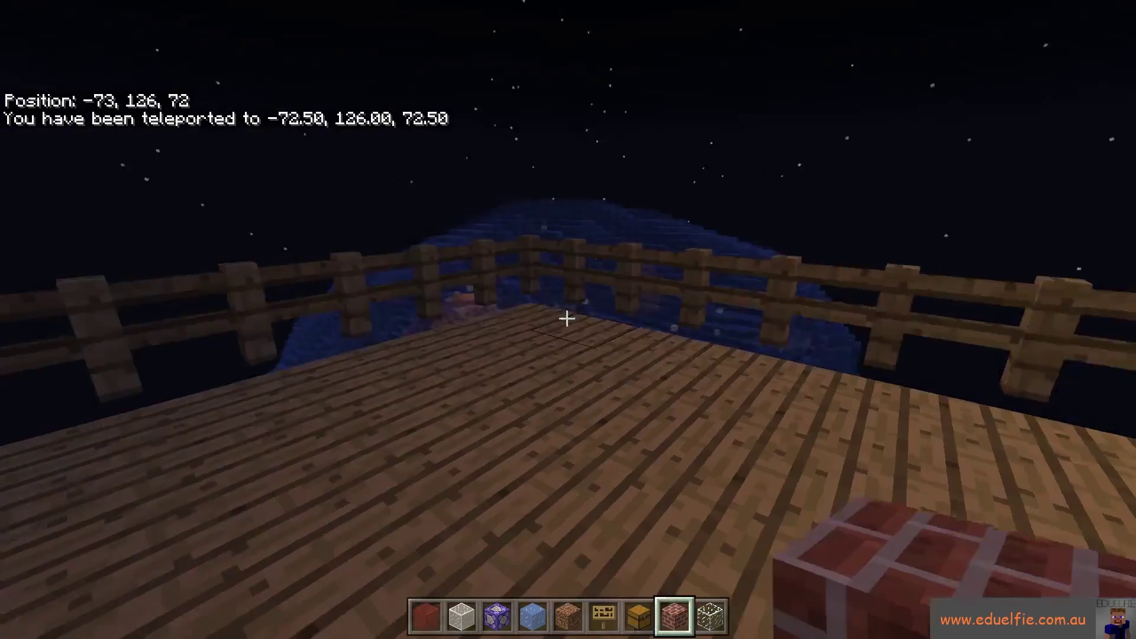
- Walk through the blue portals down to the deck beside the orange mitochondrion
{"action": "key", "text": "w"}
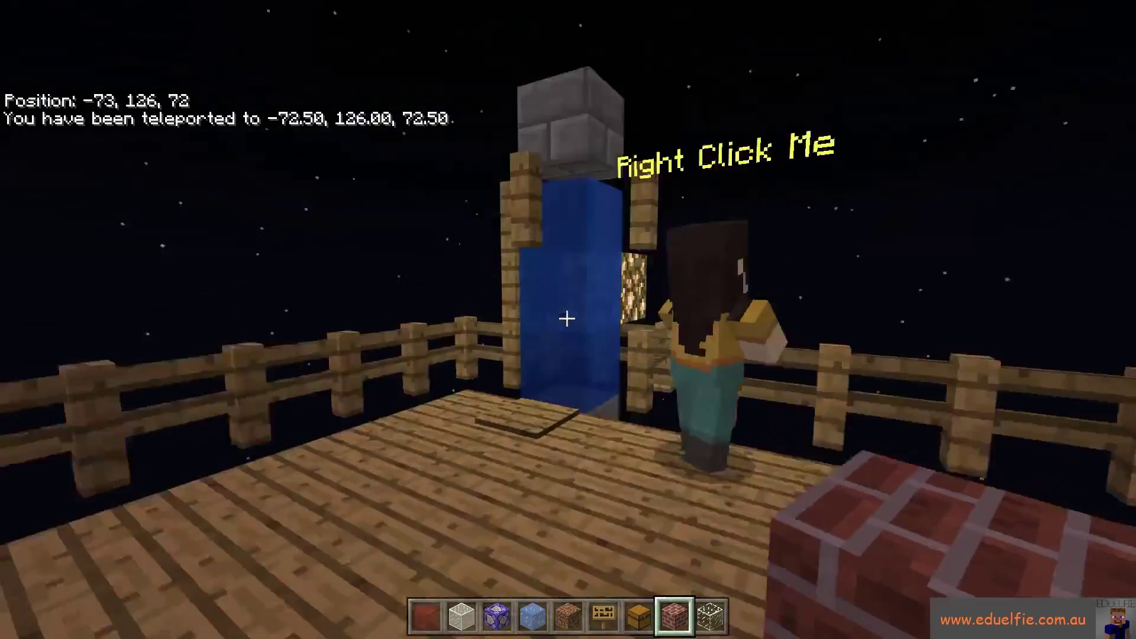
{"action": "key", "text": "w"}
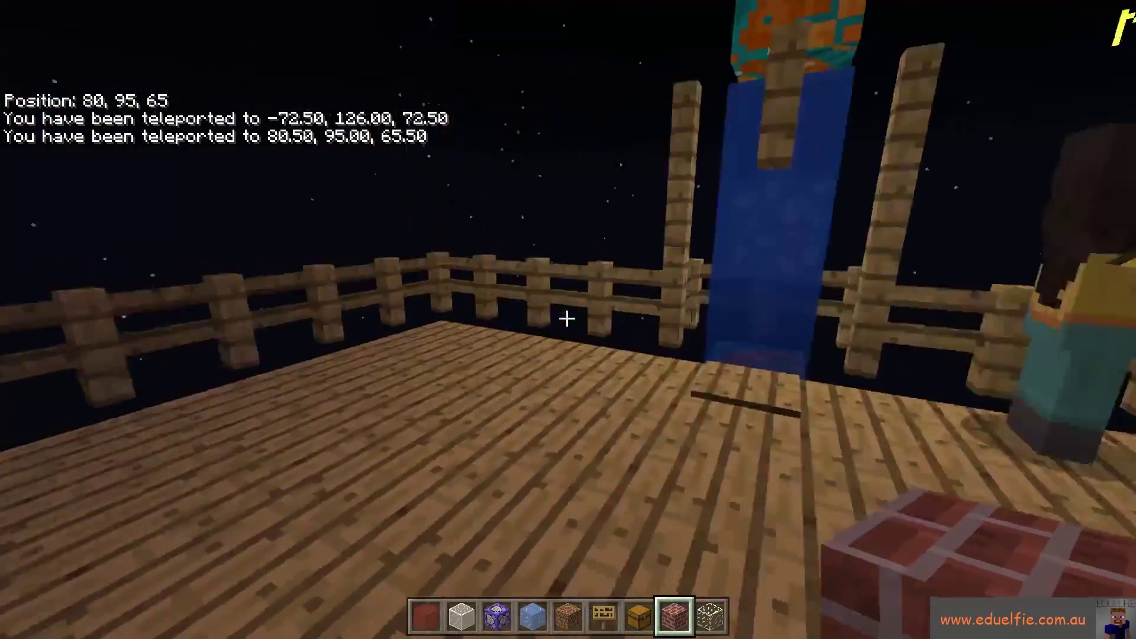
{"action": "key", "text": "w"}
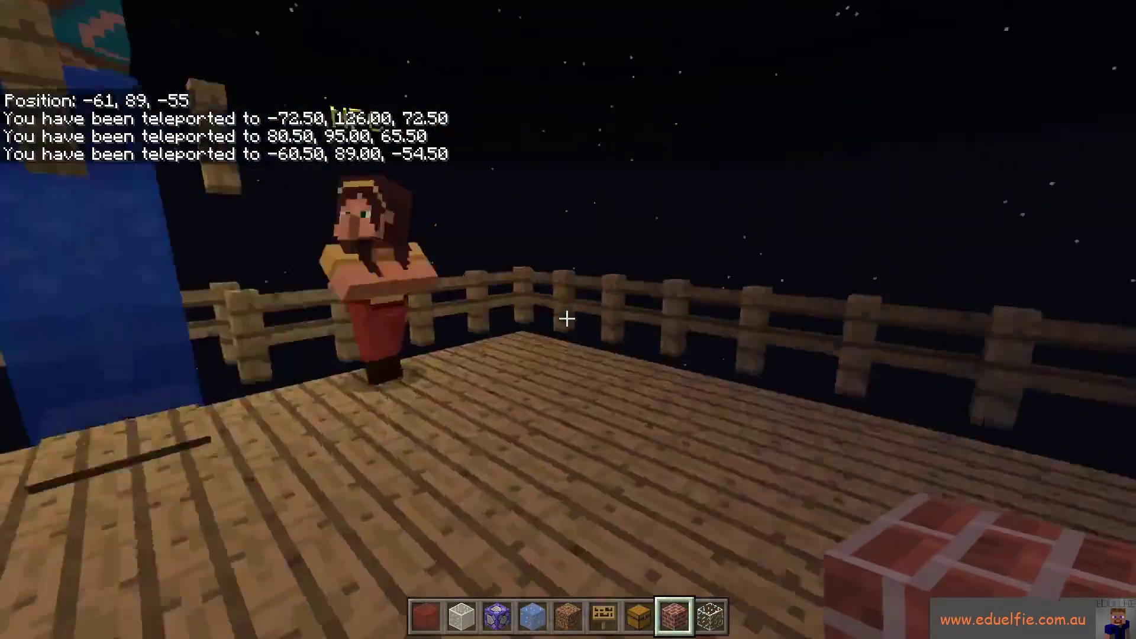
{"action": "key", "text": "w"}
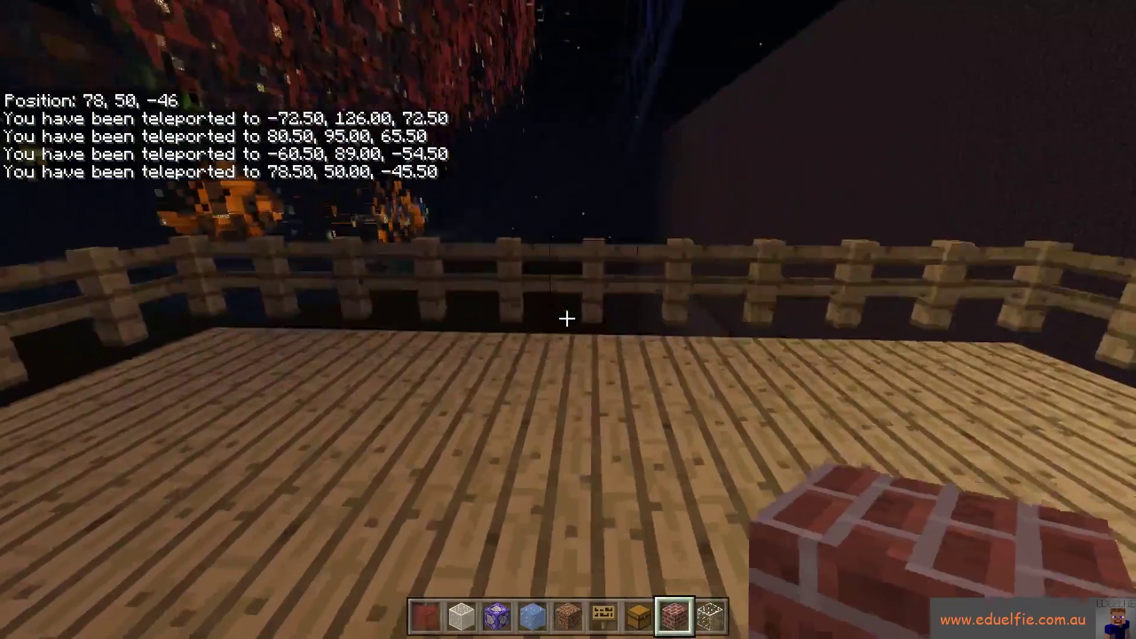
{"action": "key", "text": "w"}
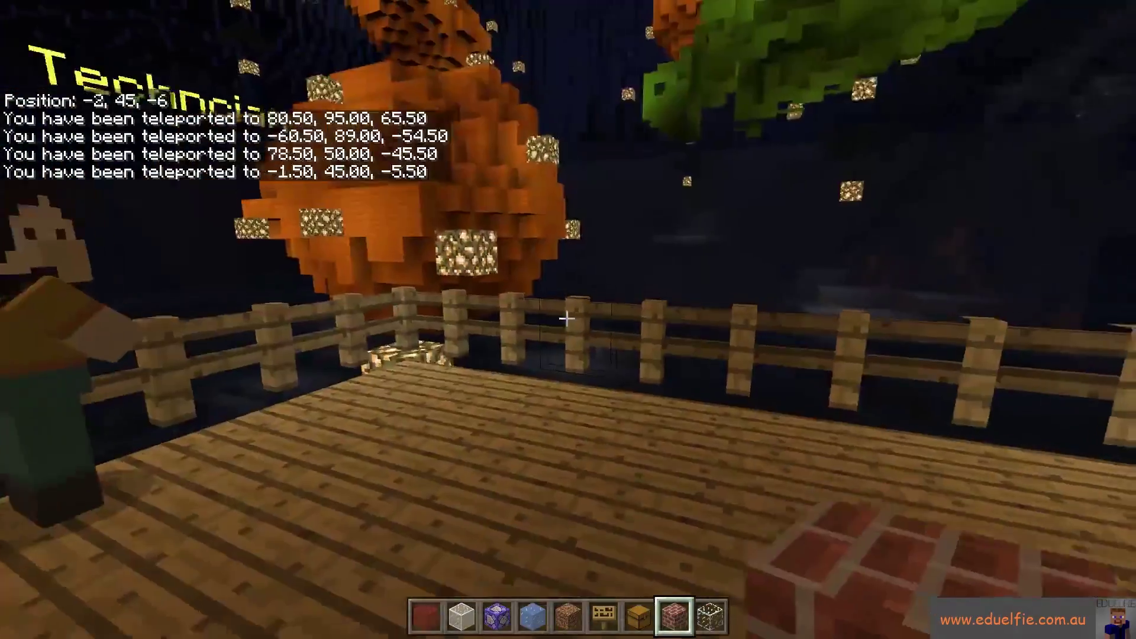
{"action": "key", "text": "w"}
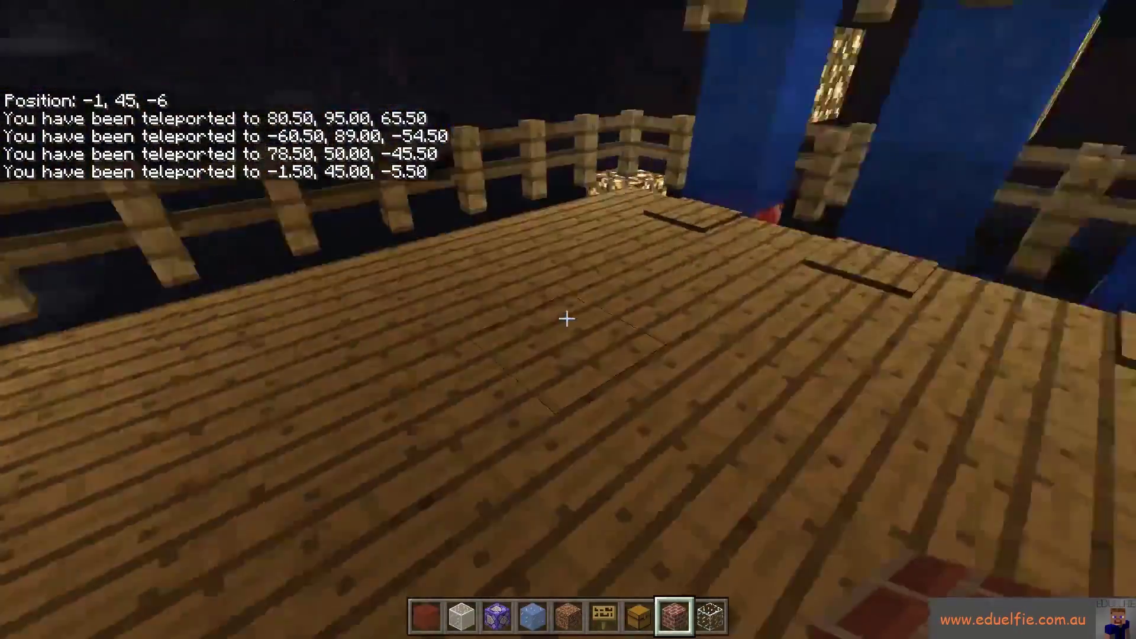
{"action": "mouse_move", "coordinate": [567, 319]}
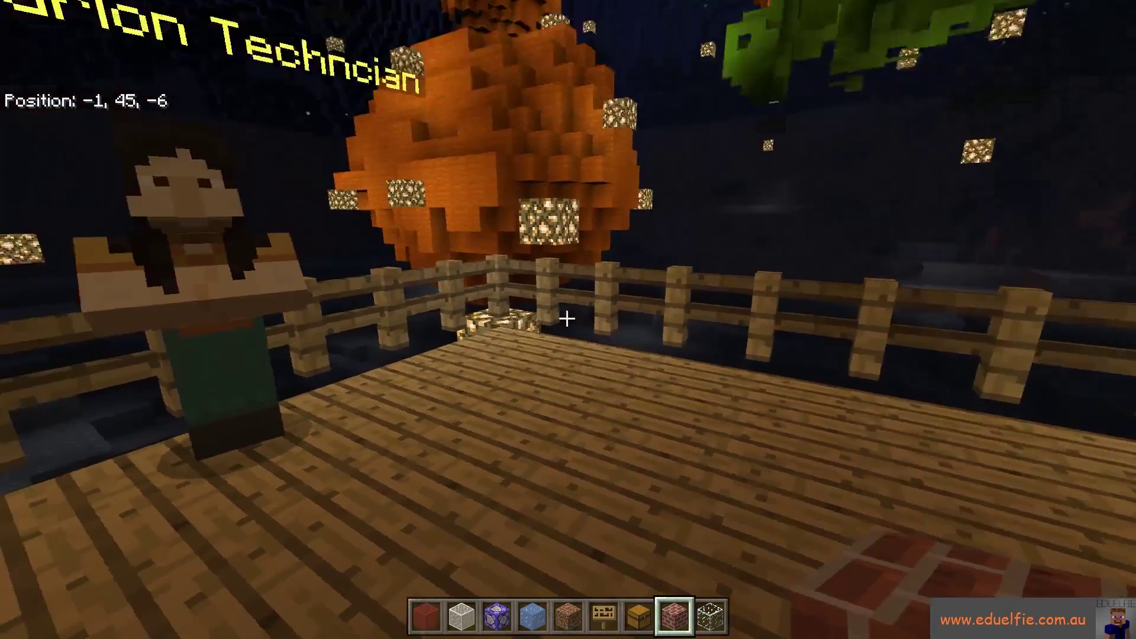
- Fly over the fence, up through the red structure, and down into the brown structure
{"action": "key", "text": "w"}
{"action": "key", "text": "space"}
{"action": "key", "text": "space"}
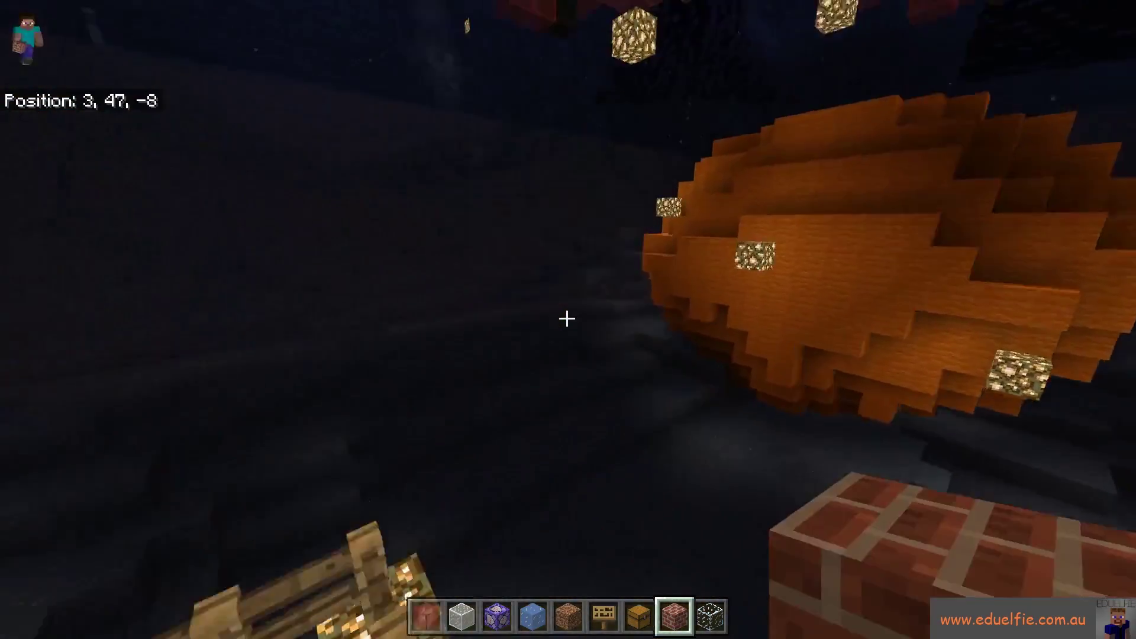
{"action": "key", "text": "w"}
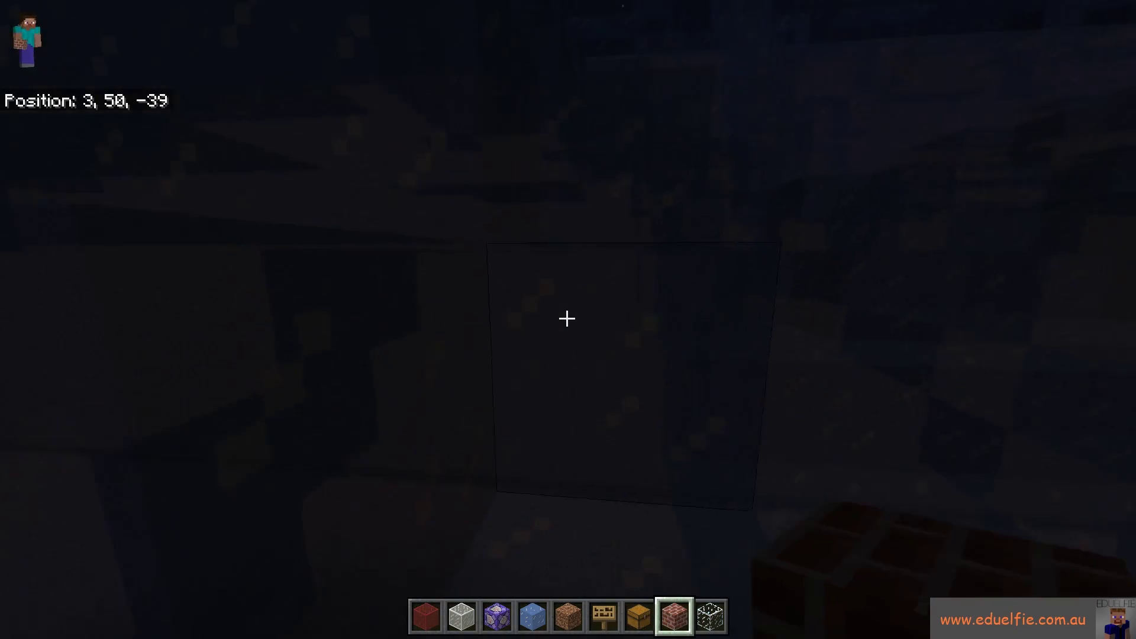
{"action": "key", "text": "w"}
{"action": "key", "text": "space"}
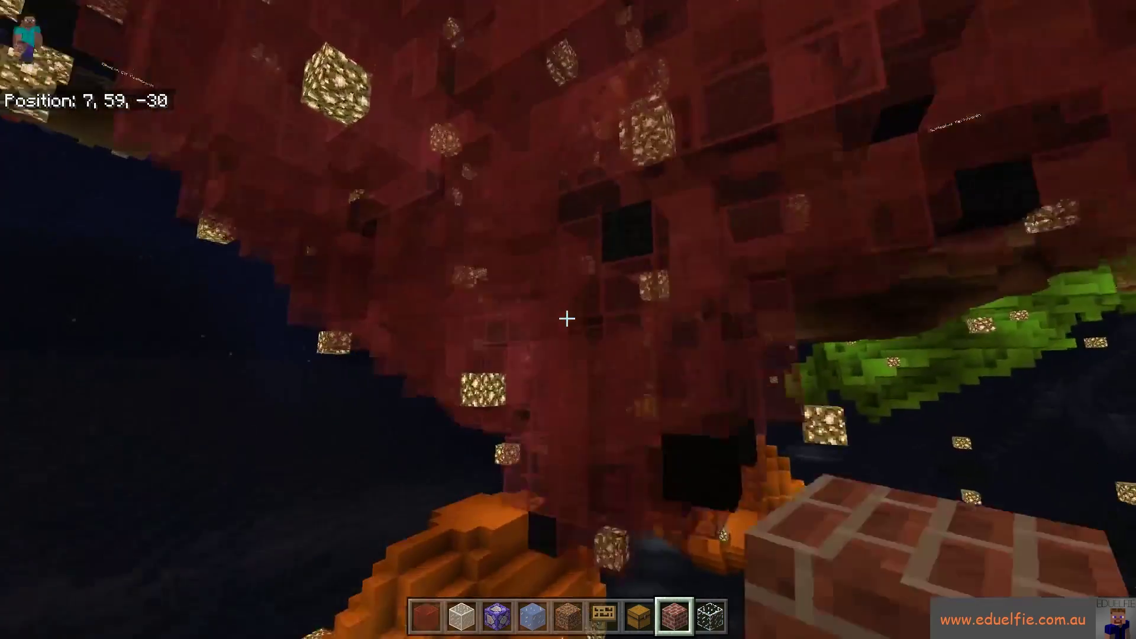
{"action": "key", "text": "w"}
{"action": "key", "text": "space"}
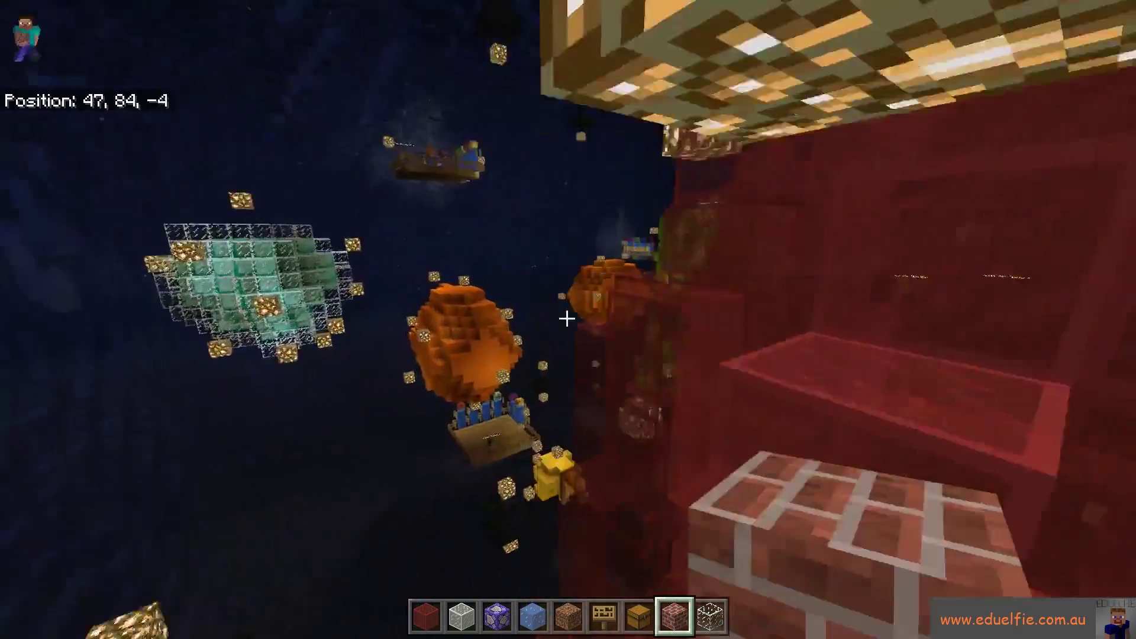
{"action": "key", "text": "w"}
{"action": "key", "text": "w"}
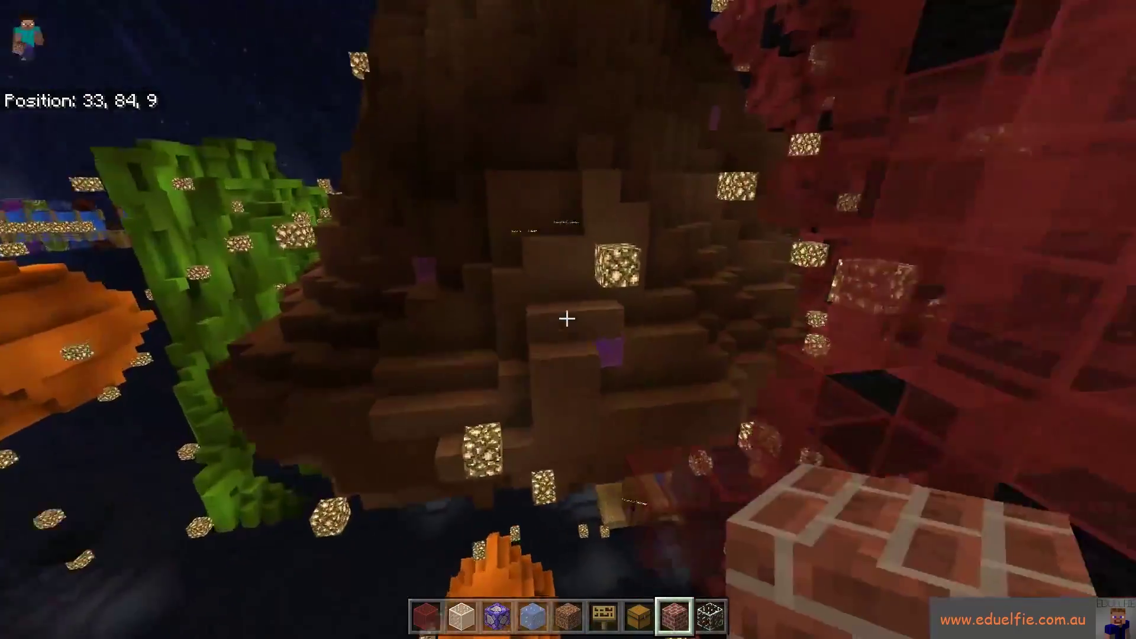
{"action": "key", "text": "shift"}
{"action": "key", "text": "w"}
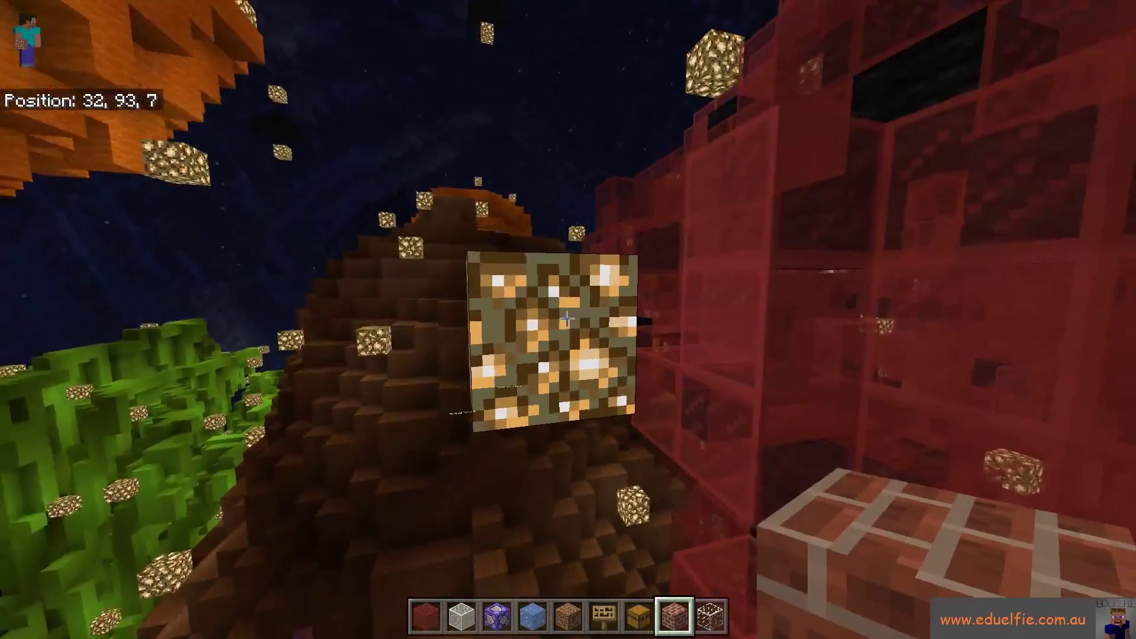
- Fly past the red, green and orange spheres, land on the signpost platform, and pause
{"action": "key", "text": "space"}
{"action": "key", "text": "w"}
{"action": "key", "text": "space"}
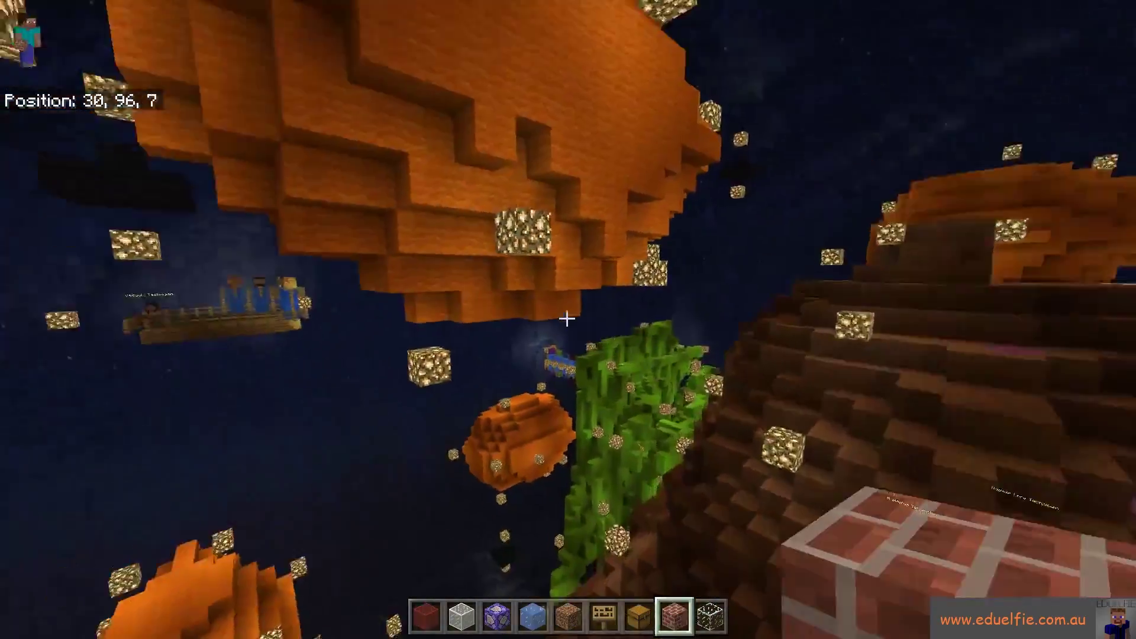
{"action": "key", "text": "w"}
{"action": "key", "text": "w"}
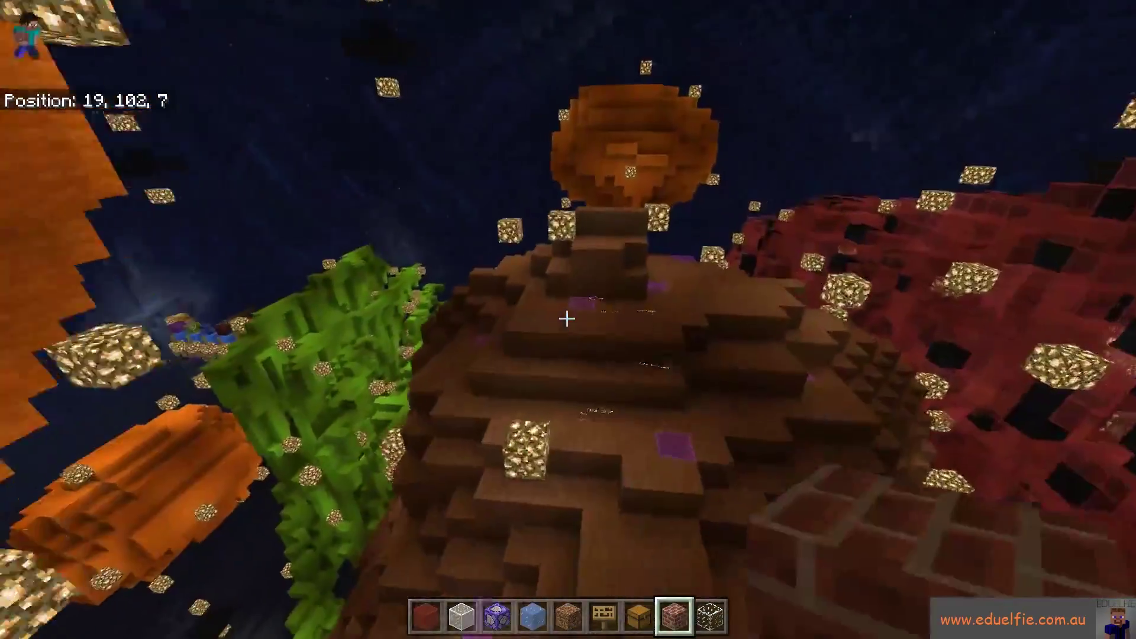
{"action": "key", "text": "w"}
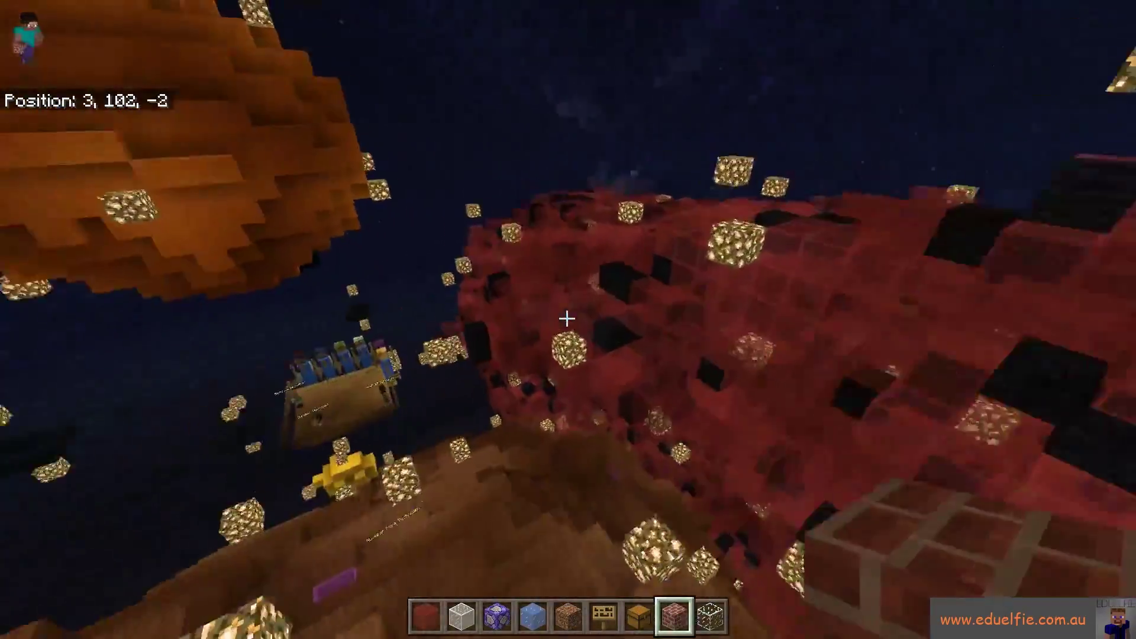
{"action": "key", "text": "w"}
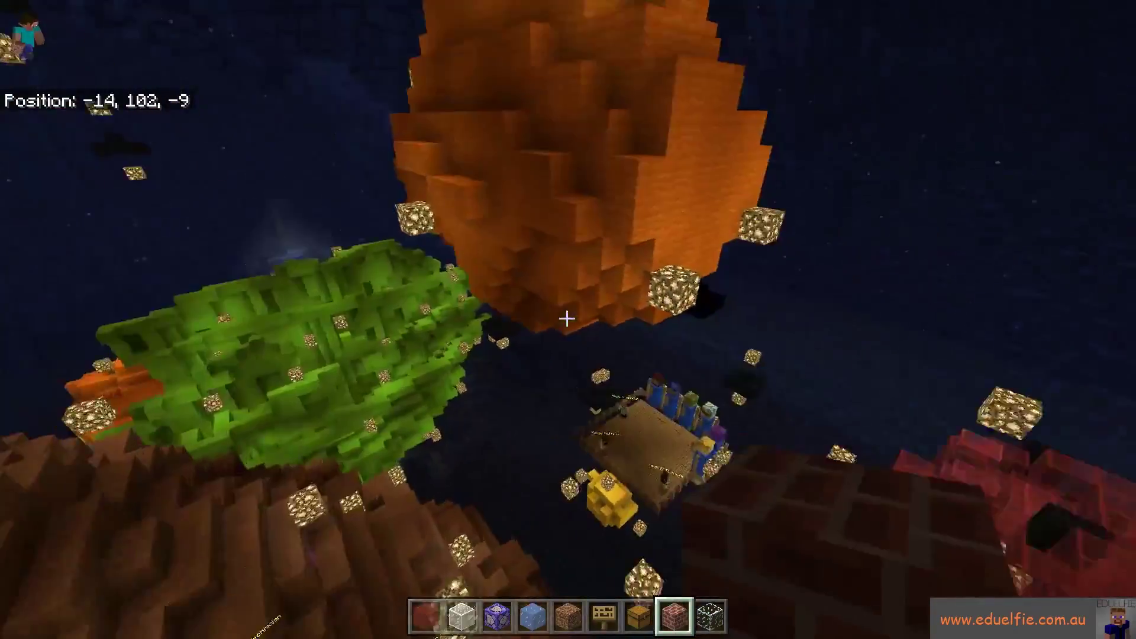
{"action": "key", "text": "w"}
{"action": "key", "text": "space"}
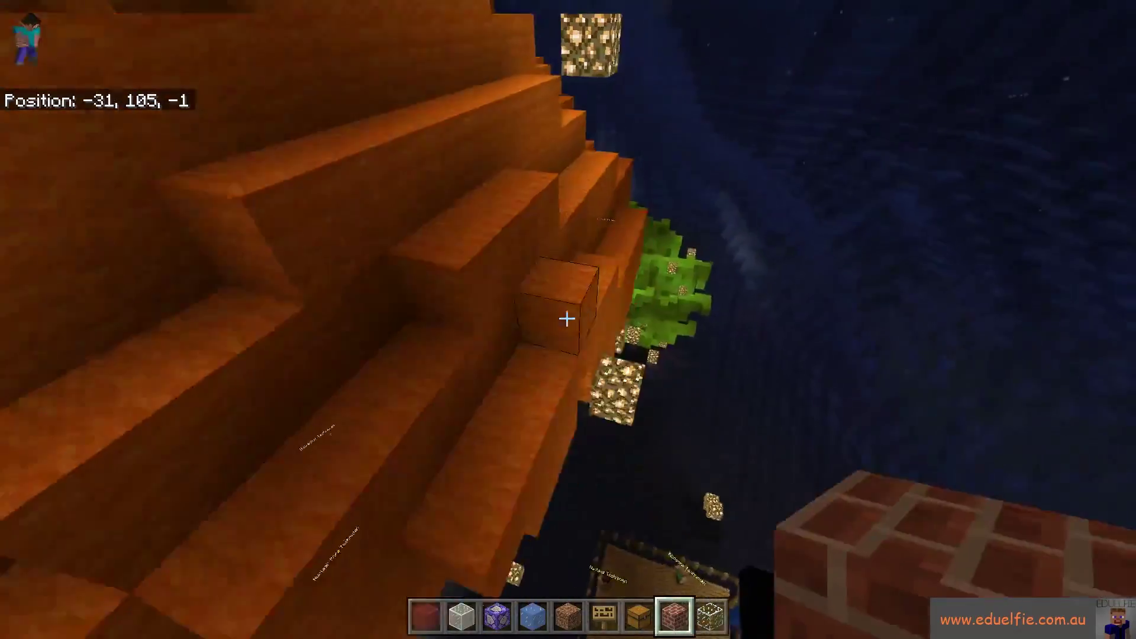
{"action": "key", "text": "shift"}
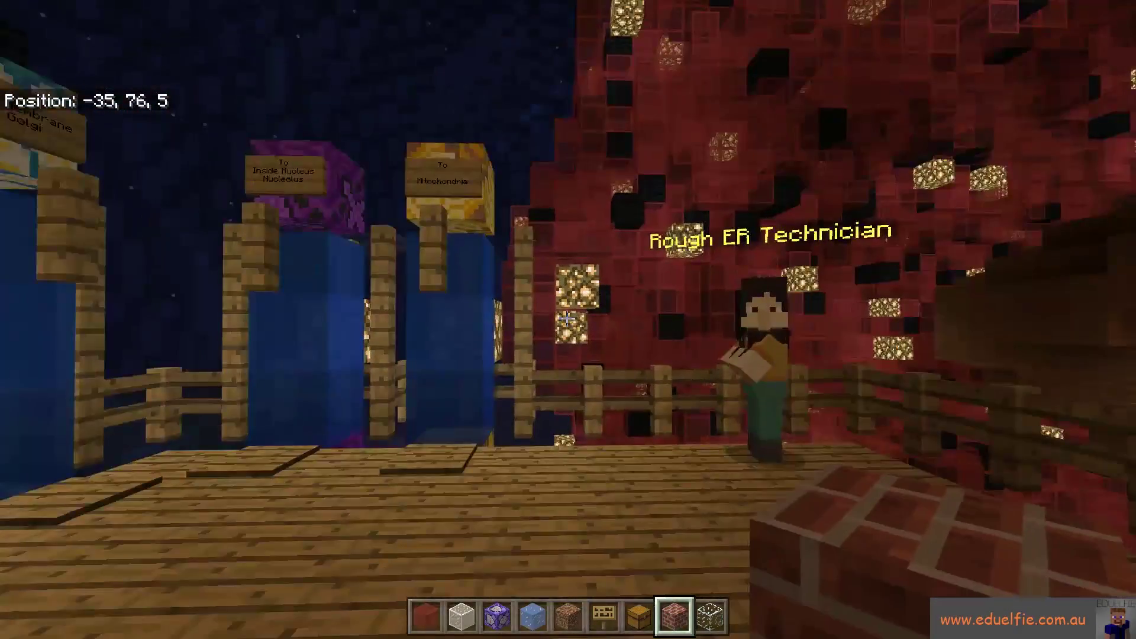
{"action": "key", "text": "Escape"}
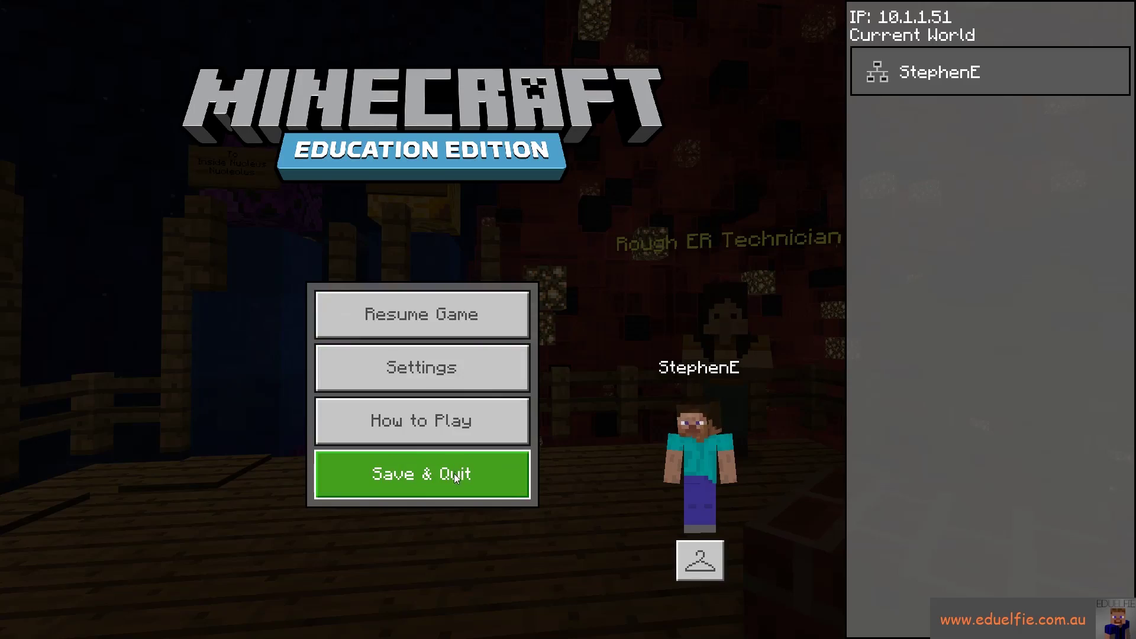
- Save and quit the Animal Cell world, close the worlds list, and minimize the game
{"action": "left_click", "coordinate": [507, 453]}
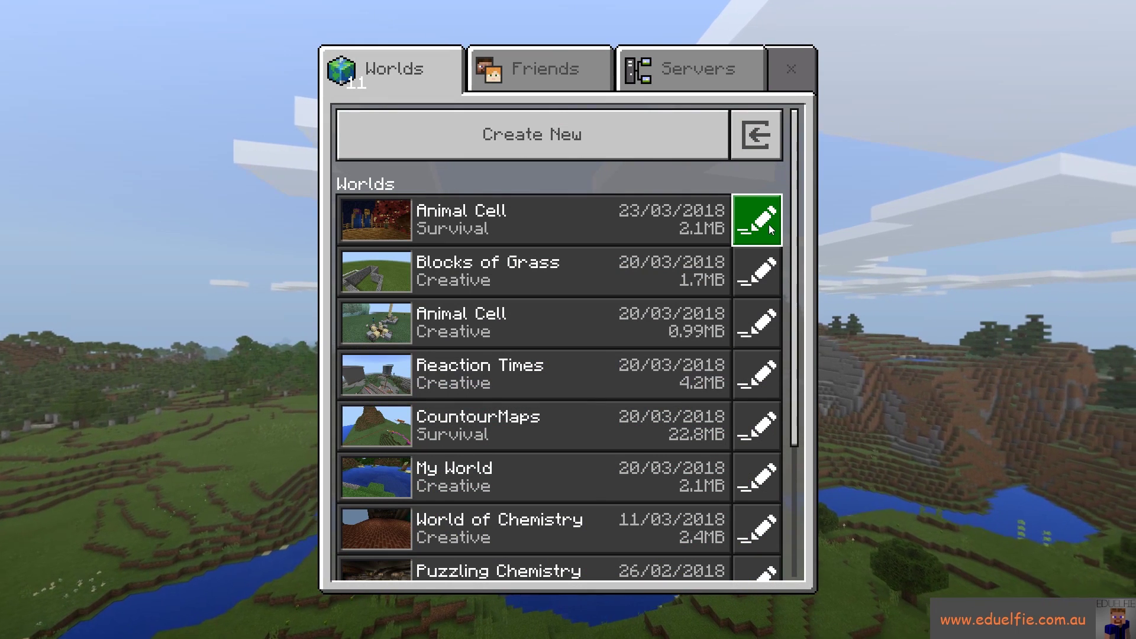
{"action": "left_click", "coordinate": [793, 73]}
{"action": "key", "text": "Escape"}
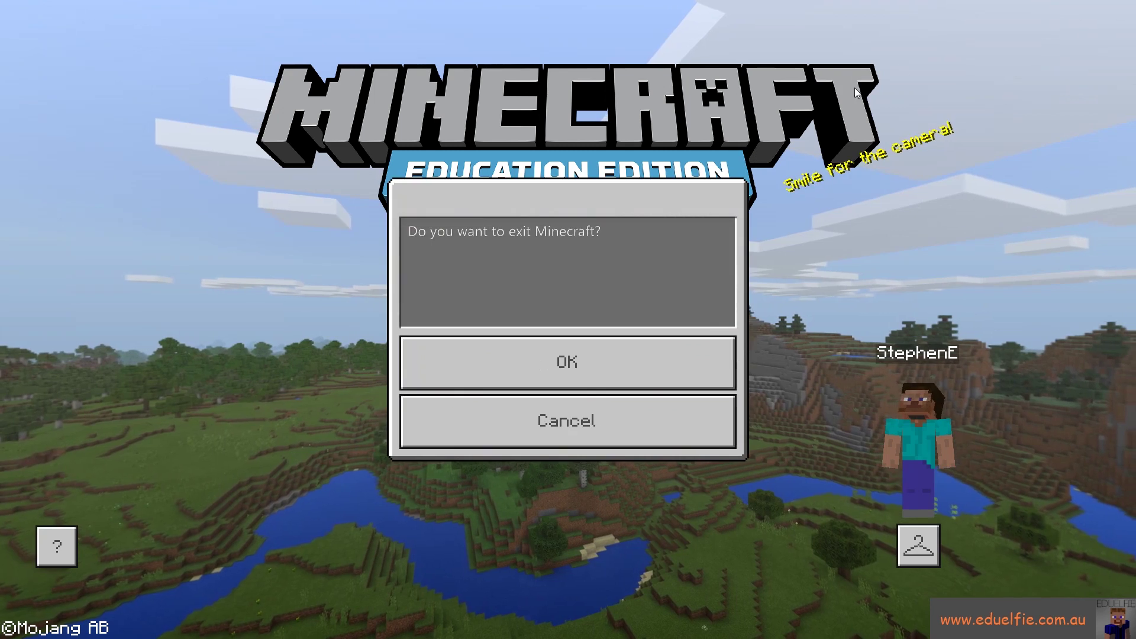
{"action": "key", "text": "Escape"}
{"action": "left_click", "coordinate": [1067, 8]}
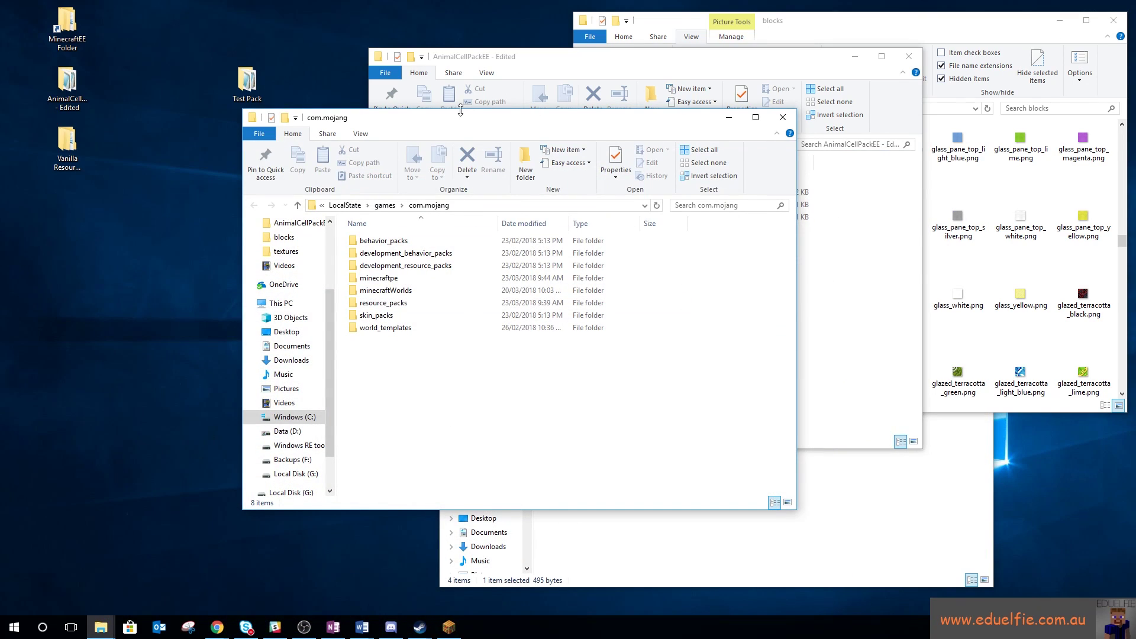
- Move the com.mojang and AnimalCellPackEE Explorer windows to the left
{"action": "left_click_drag", "start_coordinate": [513, 129], "coordinate": [354, 273]}
{"action": "left_click", "coordinate": [615, 64]}
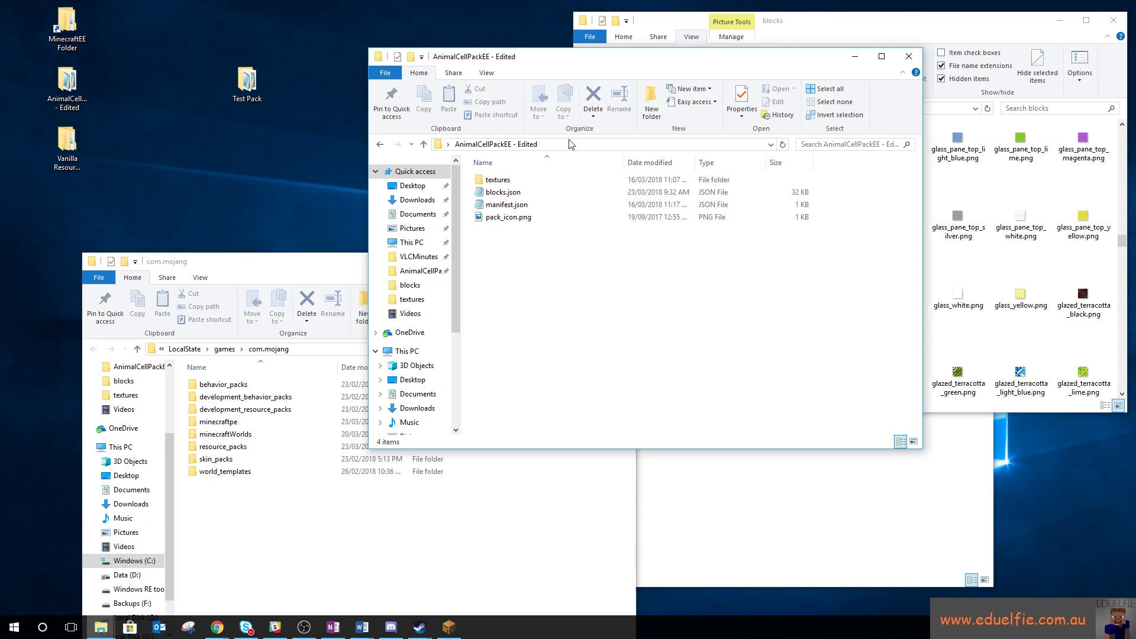
{"action": "left_click_drag", "start_coordinate": [661, 75], "coordinate": [344, 83]}
- Open the vanilla textures folder's flipbook_textures.json in Notepad
{"action": "left_click", "coordinate": [859, 30]}
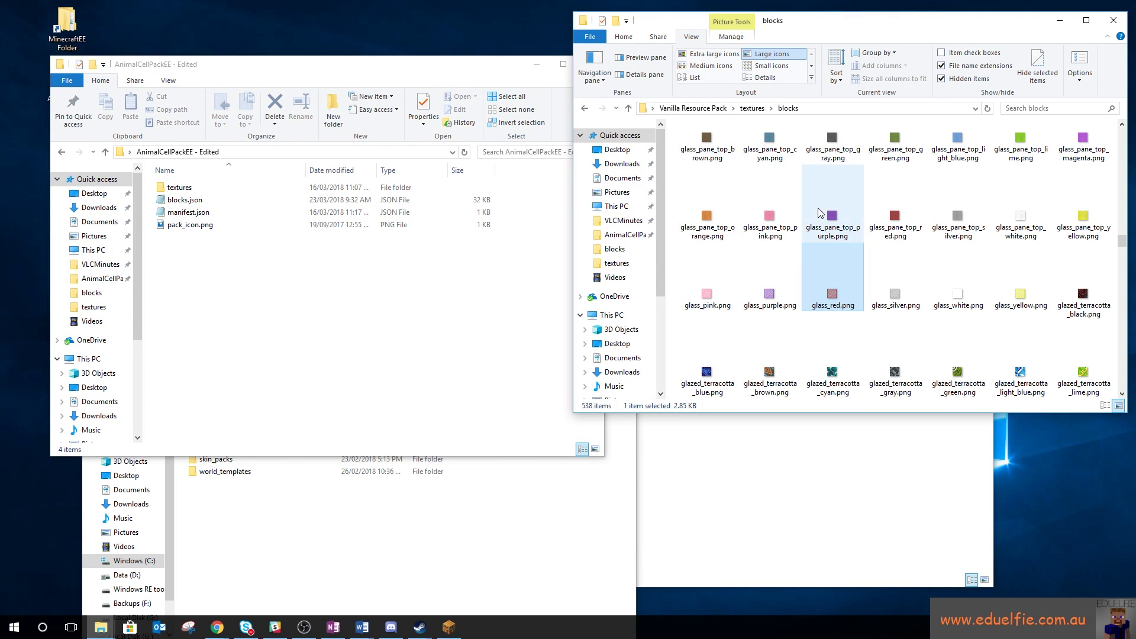
{"action": "left_click", "coordinate": [752, 109]}
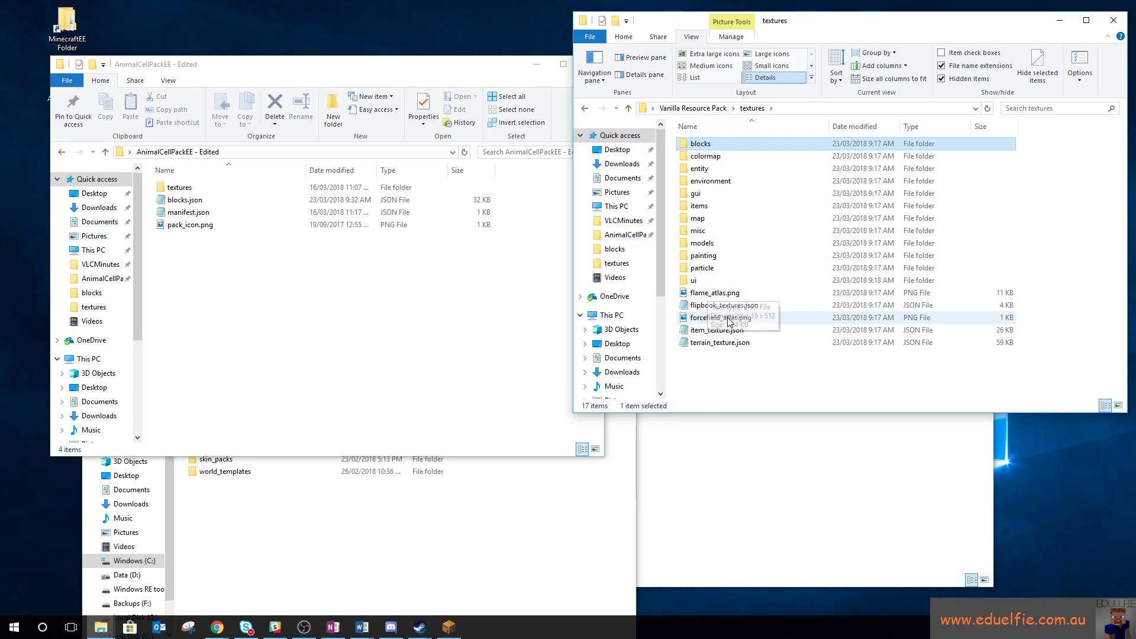
{"action": "double_click", "coordinate": [724, 305]}
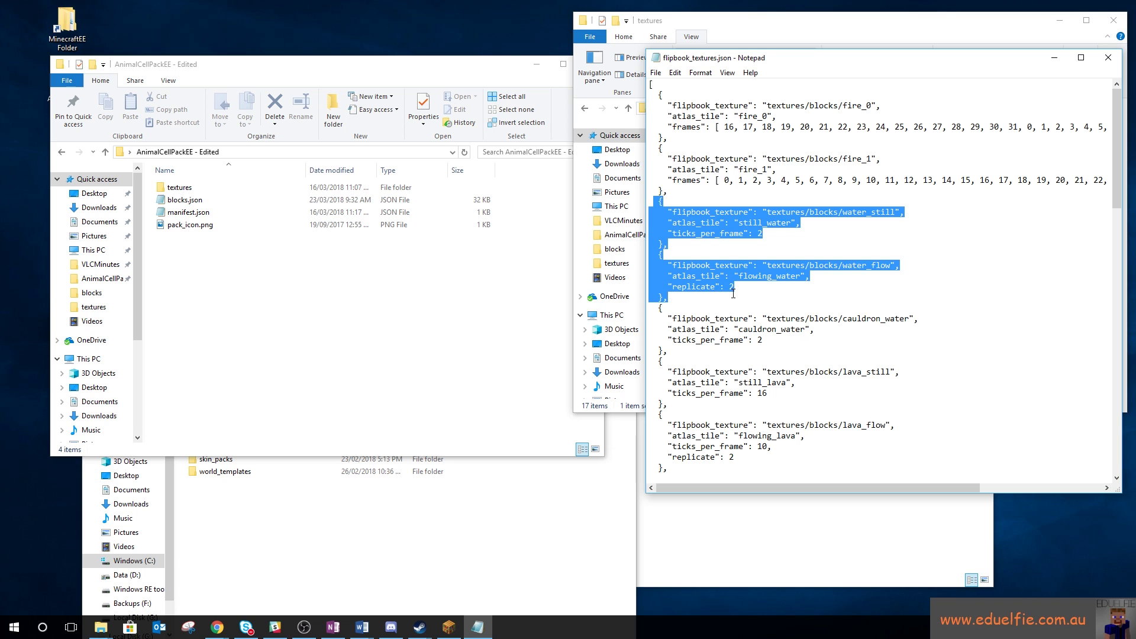
- Select all the vanilla file's text and open the pack's textures\flipbook_textures.json
{"action": "left_click", "coordinate": [909, 300]}
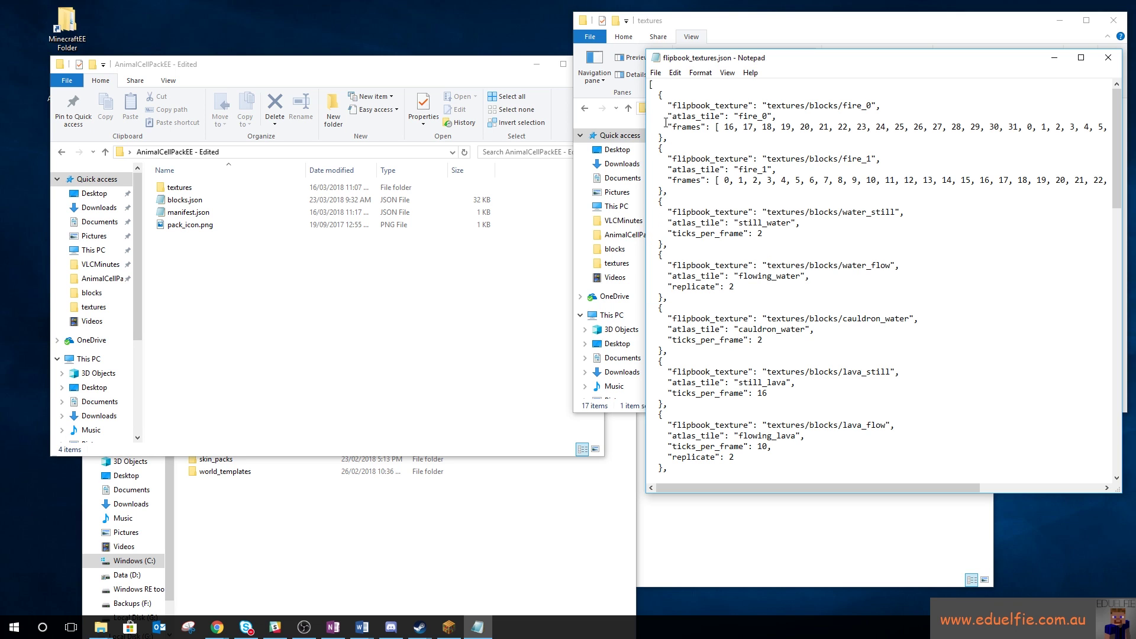
{"action": "left_click_drag", "start_coordinate": [653, 89], "coordinate": [791, 522]}
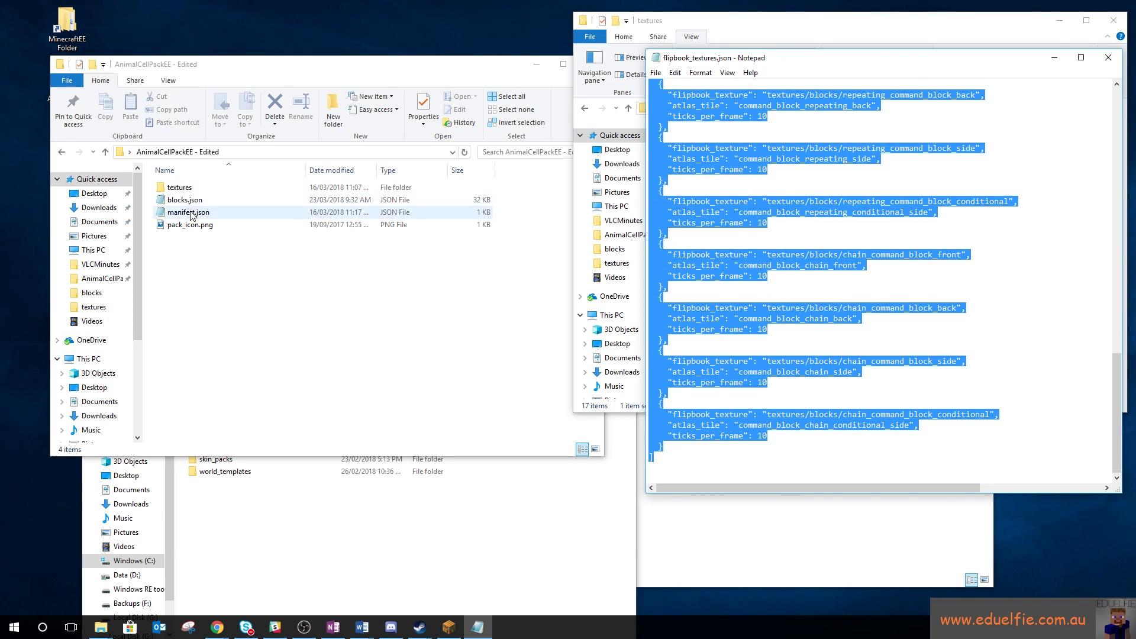
{"action": "double_click", "coordinate": [179, 186]}
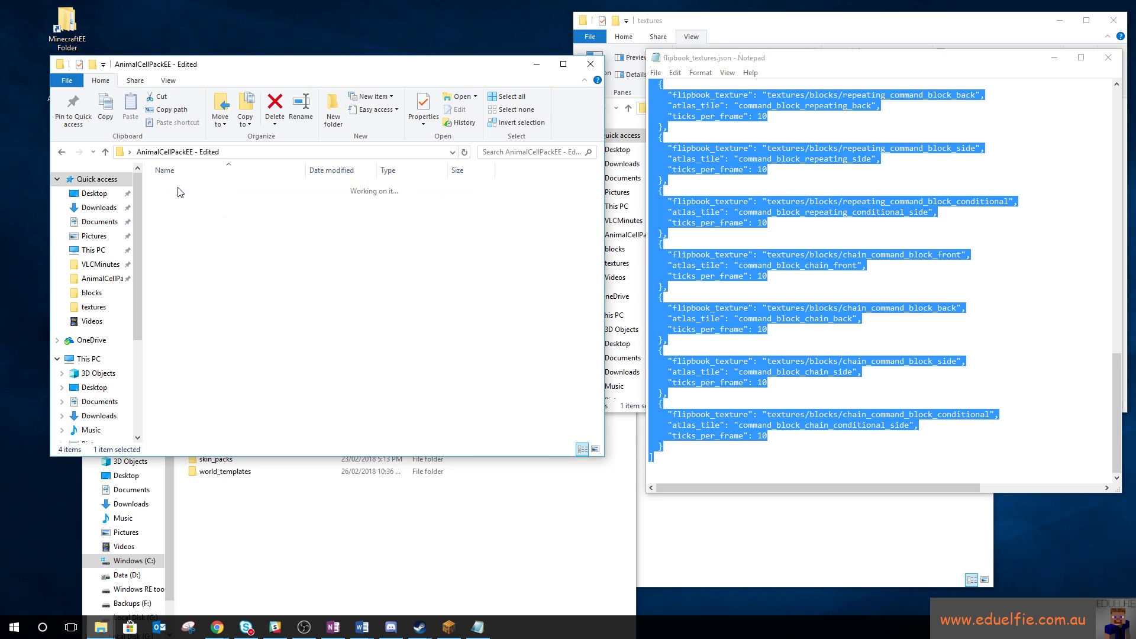
{"action": "left_click", "coordinate": [215, 204]}
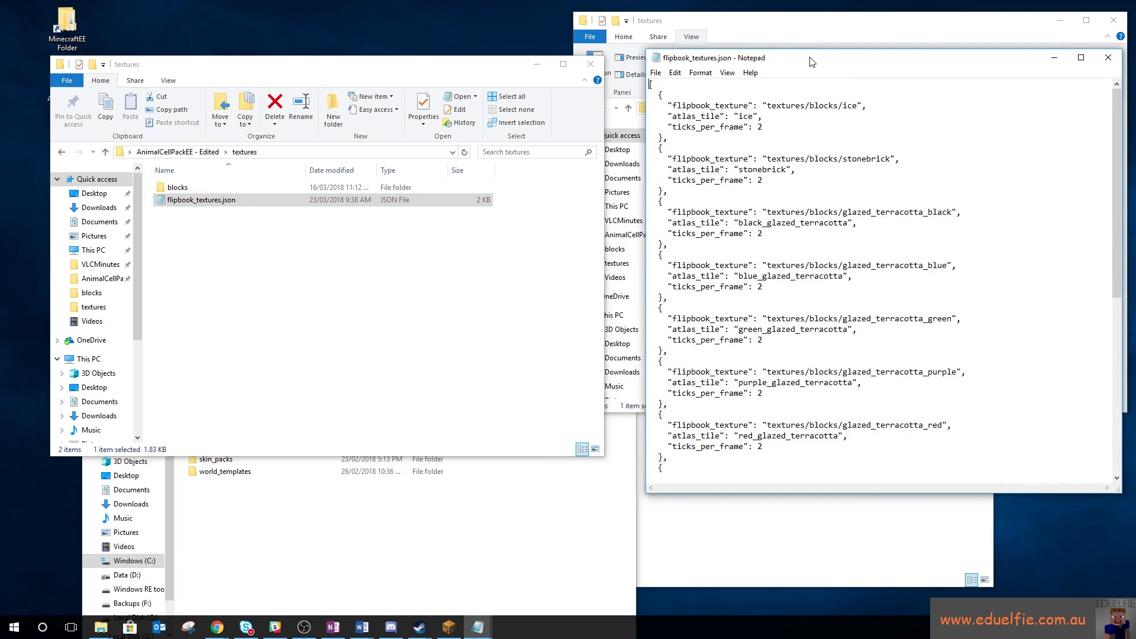
- Paste the vanilla entries at the top of the pack's flipbook_textures.json and save it
{"action": "left_click_drag", "start_coordinate": [812, 63], "coordinate": [167, 98]}
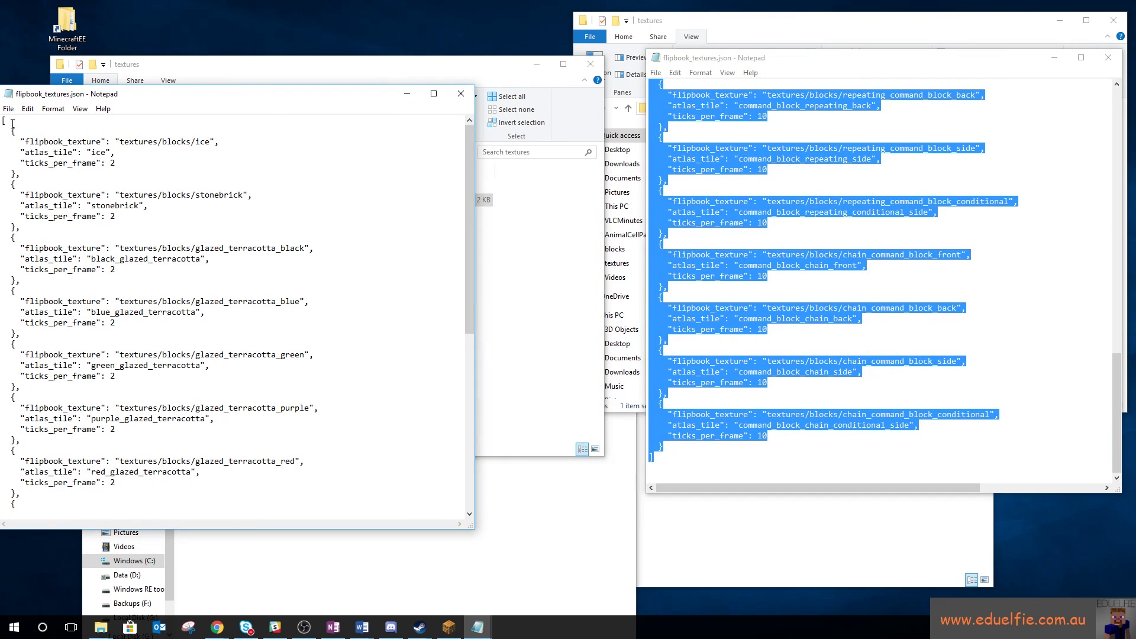
{"action": "key", "text": "ctrl+v"}
{"action": "scroll", "coordinate": [97, 203], "scroll_direction": "up", "scroll_amount": 17}
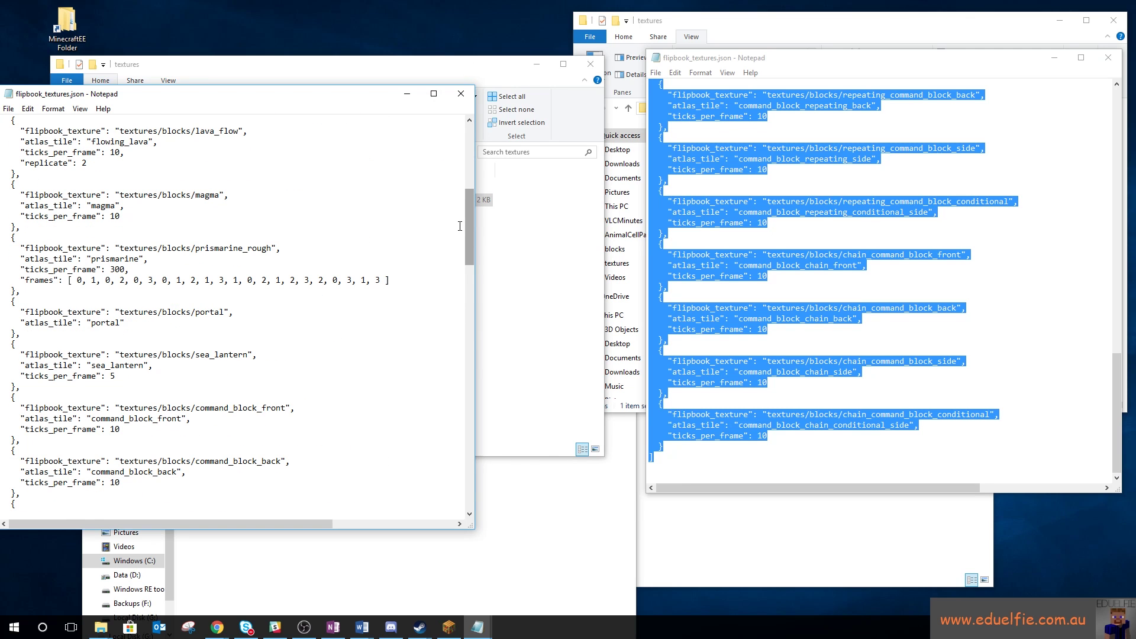
{"action": "left_click_drag", "start_coordinate": [467, 225], "coordinate": [468, 157]}
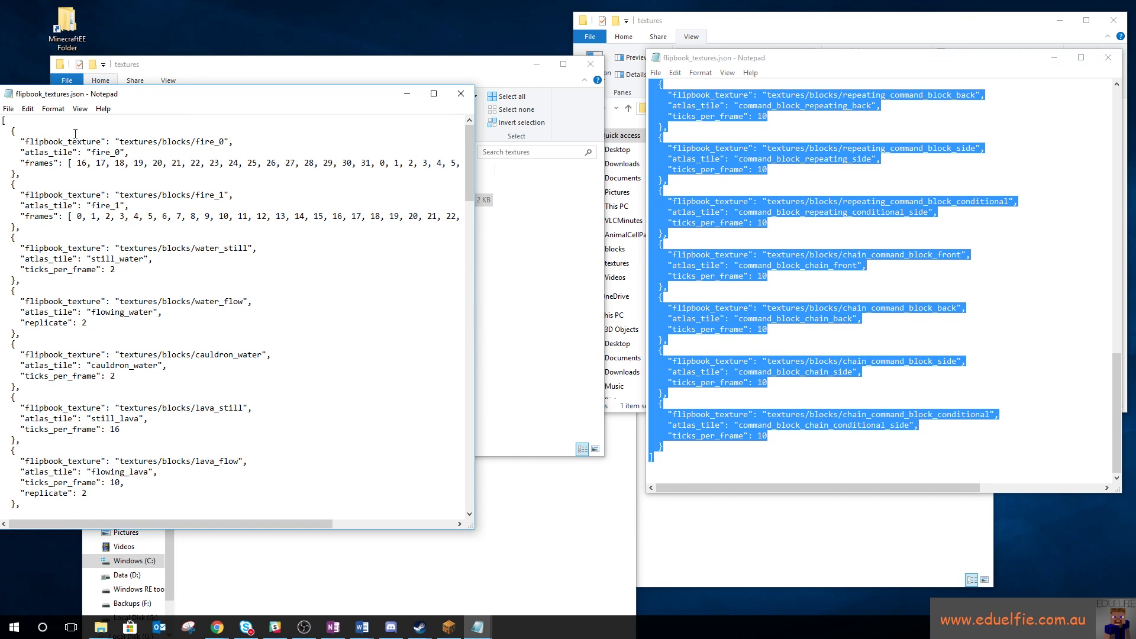
{"action": "left_click", "coordinate": [8, 111]}
{"action": "left_click", "coordinate": [27, 148]}
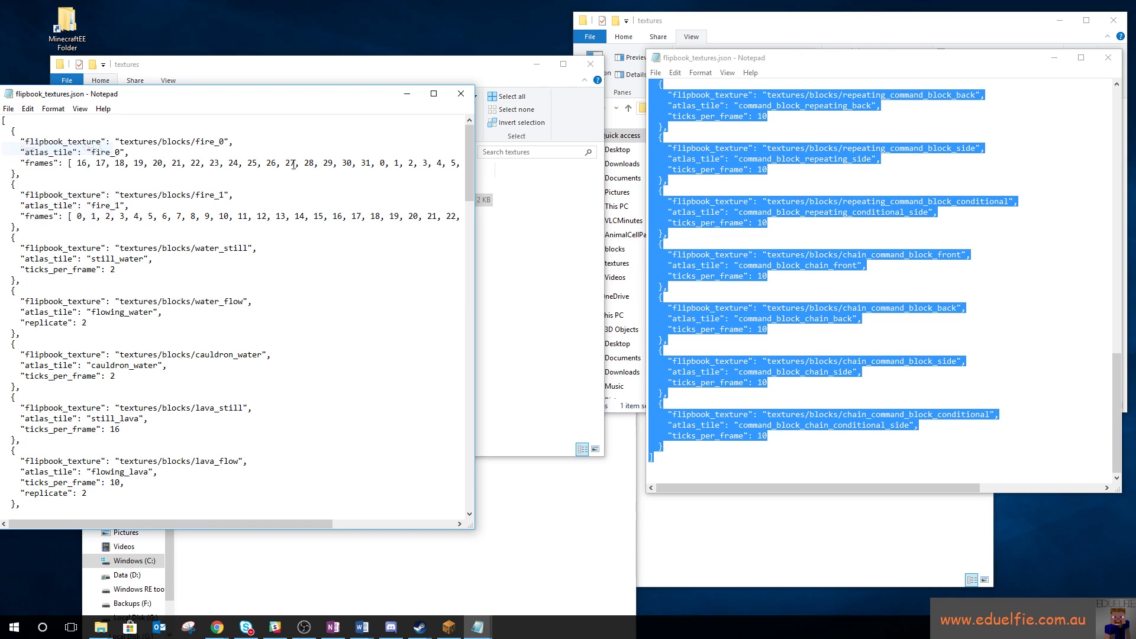